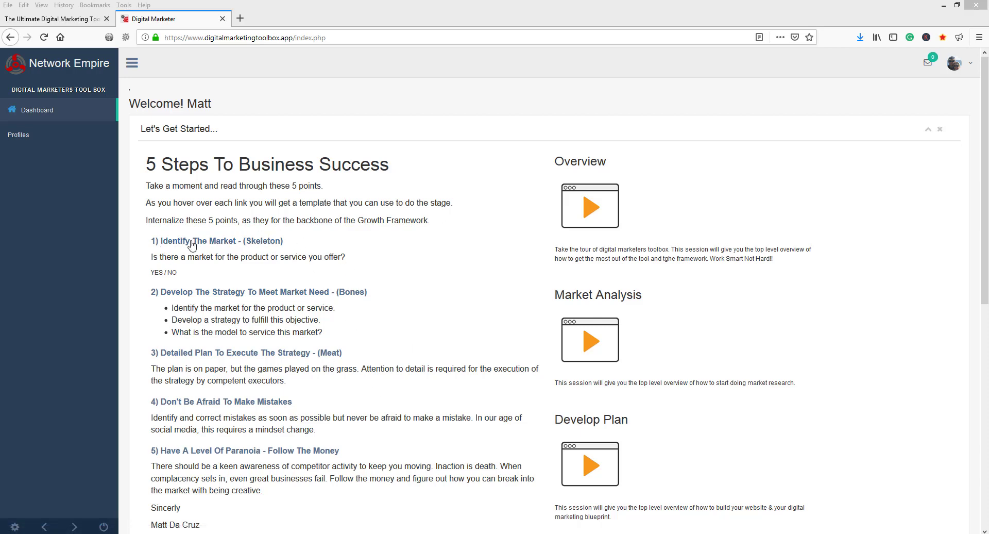
- Collapse the Let's Get Started section and open the Market Intel Template from the Community & Training list
click(927, 131)
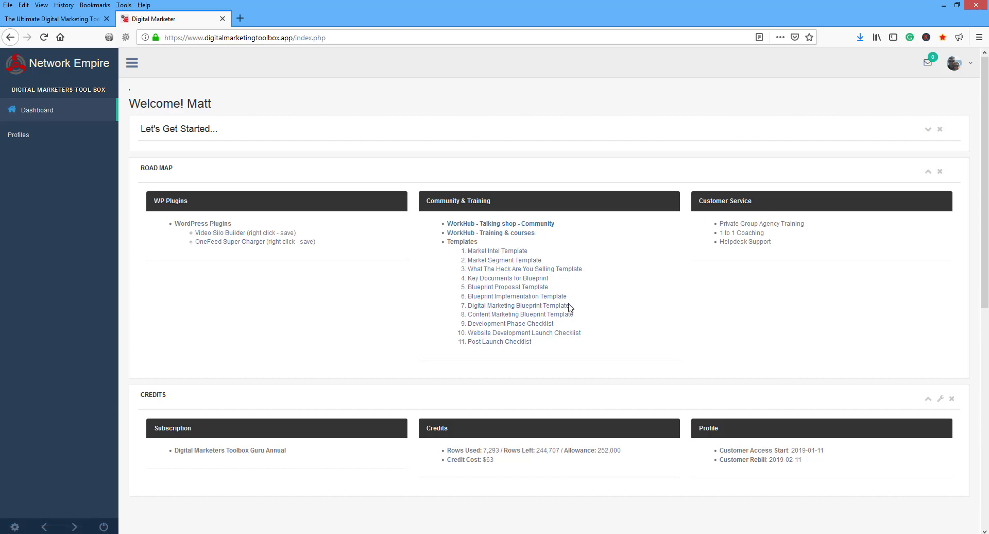
scroll(566, 308, down, 2)
scroll(569, 308, up, 2)
click(502, 252)
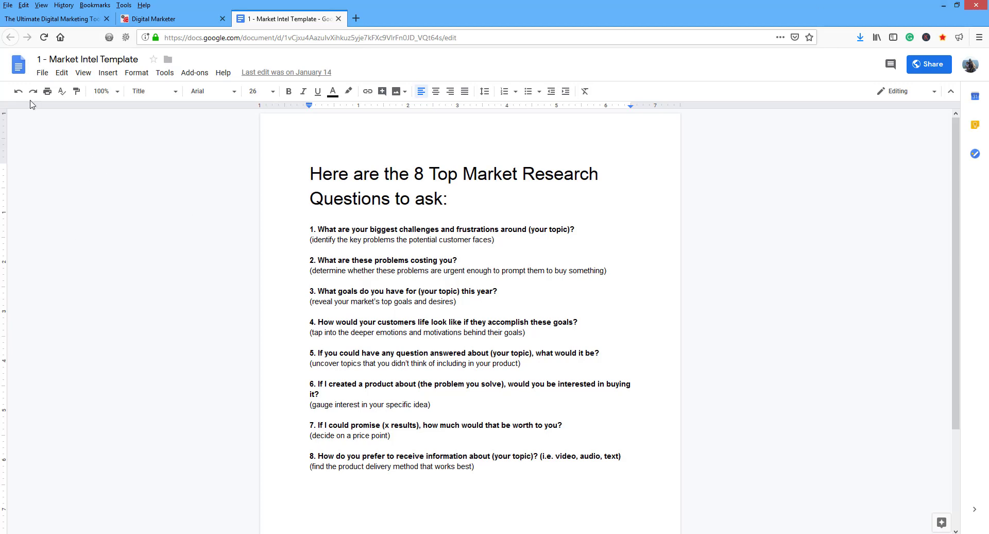
click(42, 72)
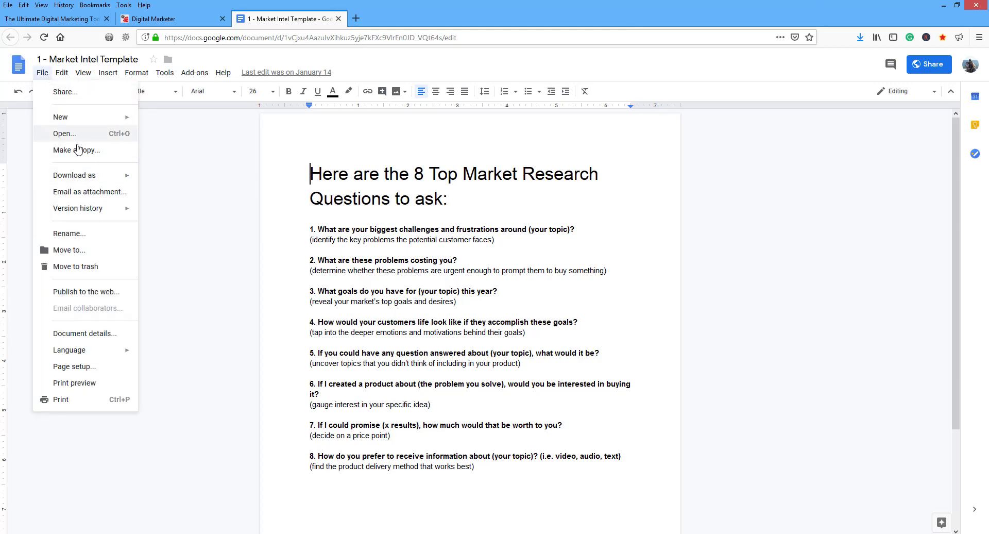
click(225, 178)
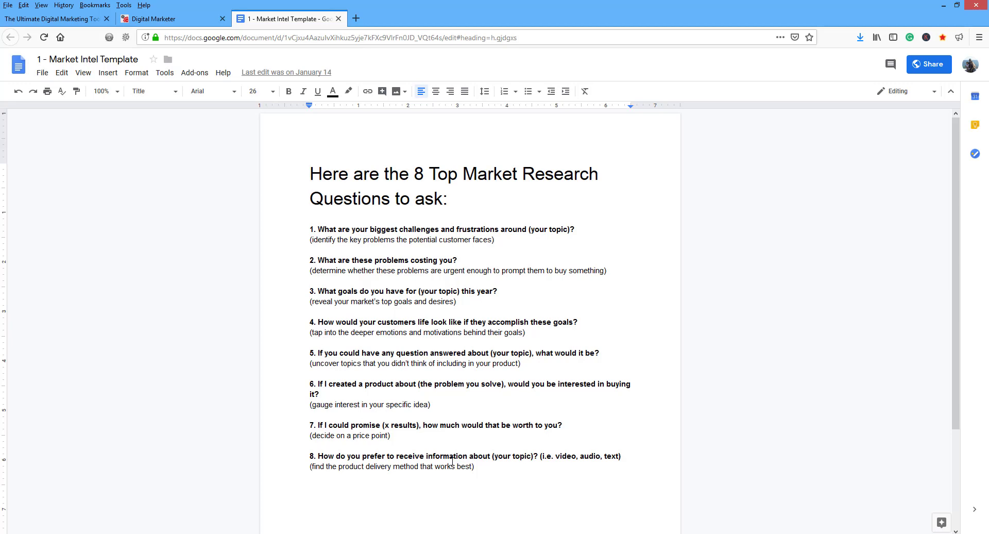
- Return to the toolbox dashboard, open the Profiles page, and look over the New Profile form's contact and address fields
click(157, 22)
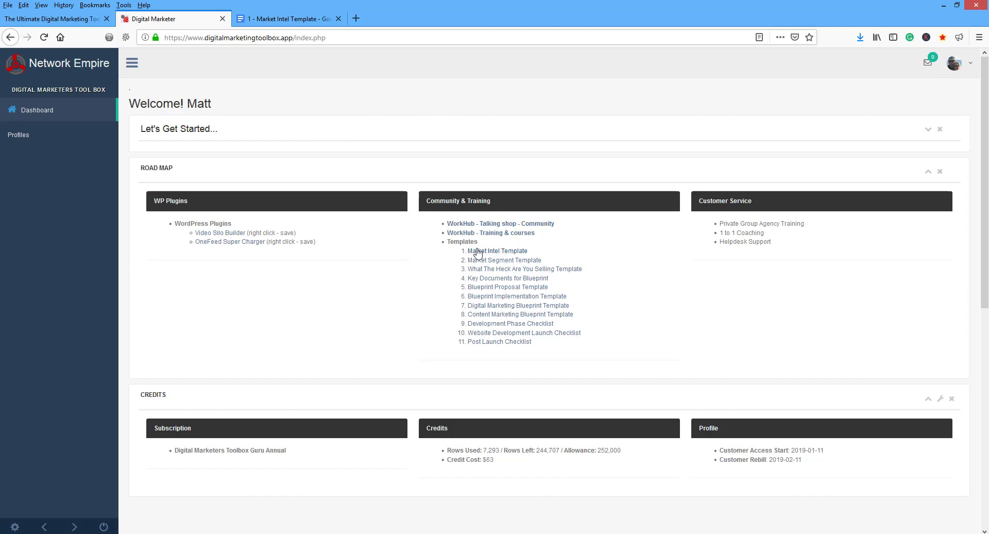
click(21, 141)
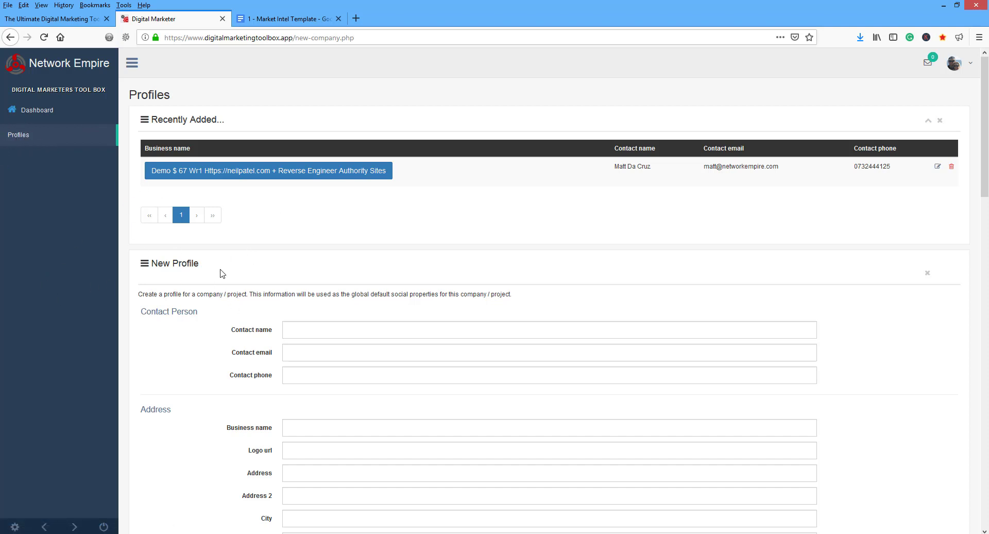
drag(202, 264, 157, 264)
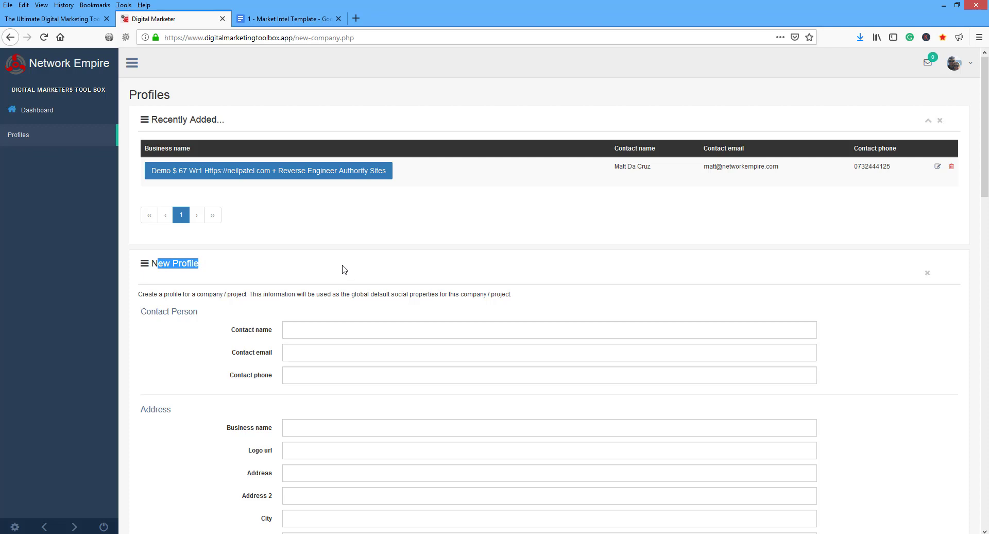
scroll(455, 215, down, 2)
scroll(455, 217, up, 1)
scroll(455, 217, down, 1)
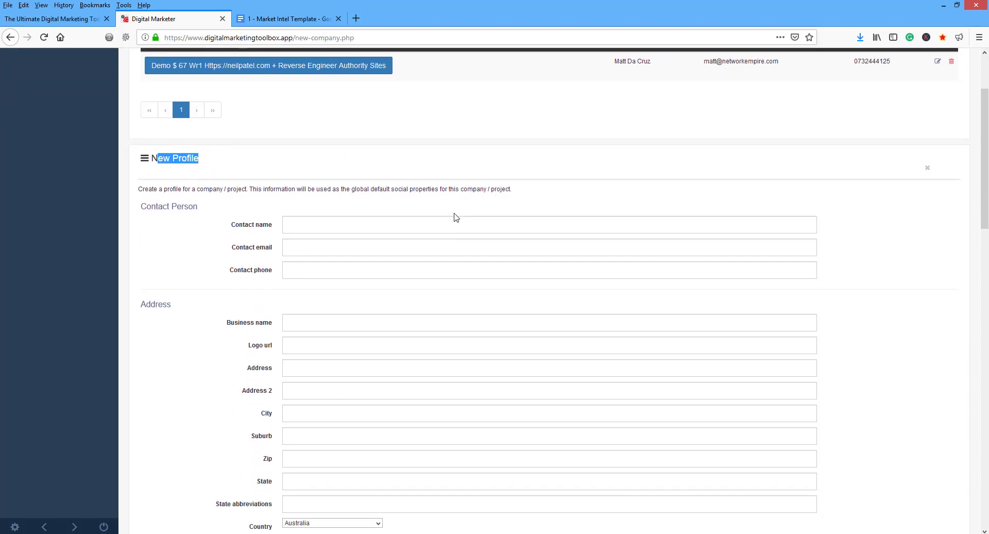
scroll(455, 217, up, 2)
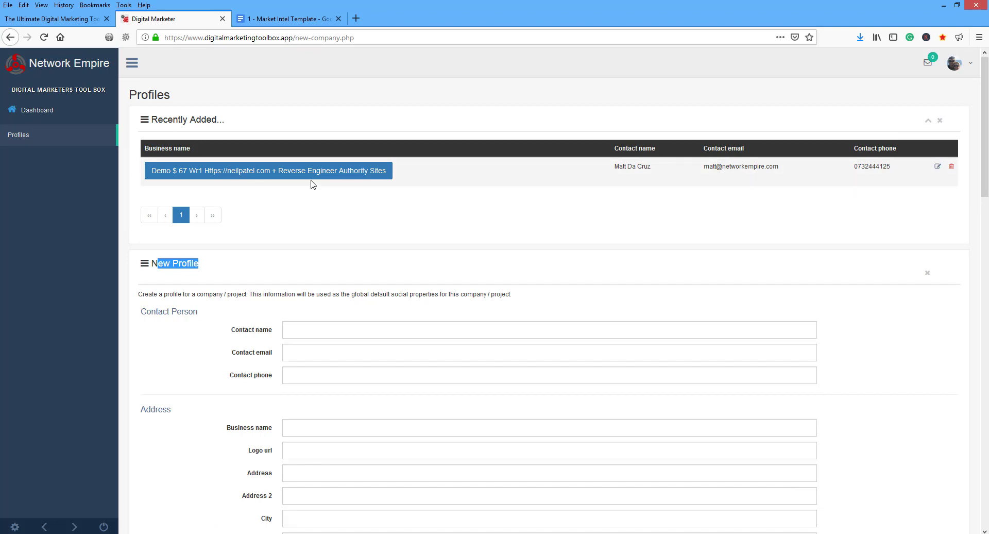
- Open the demo neilpatel.com profile and examine the New Project form's domain name, target search engine and description fields
click(274, 175)
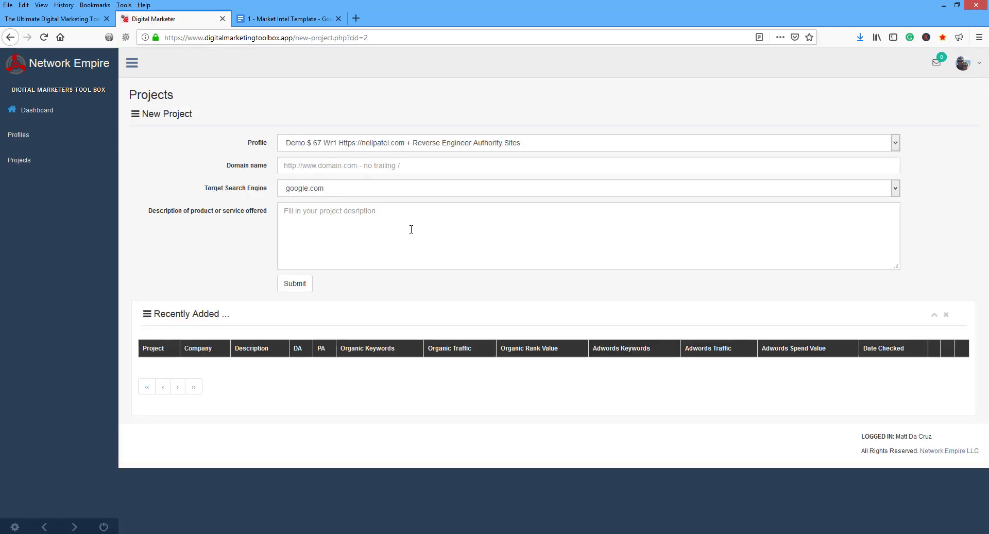
scroll(44, 93, down, 1)
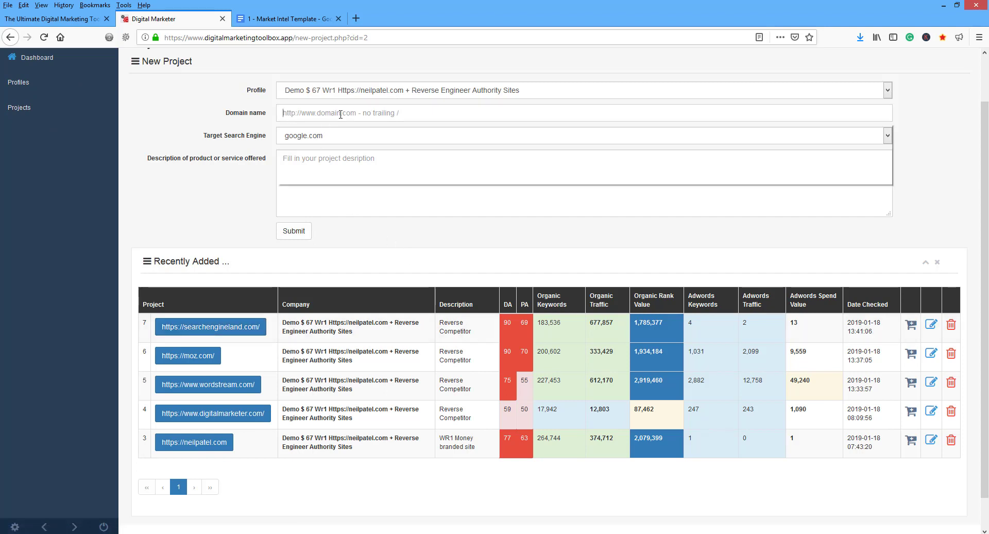
click(304, 114)
scroll(326, 175, down, 1)
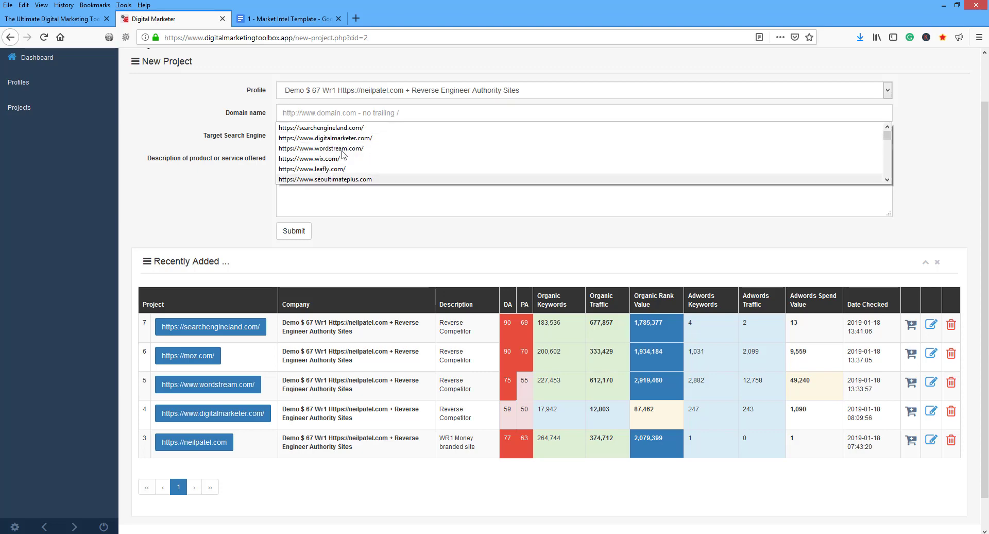
click(419, 108)
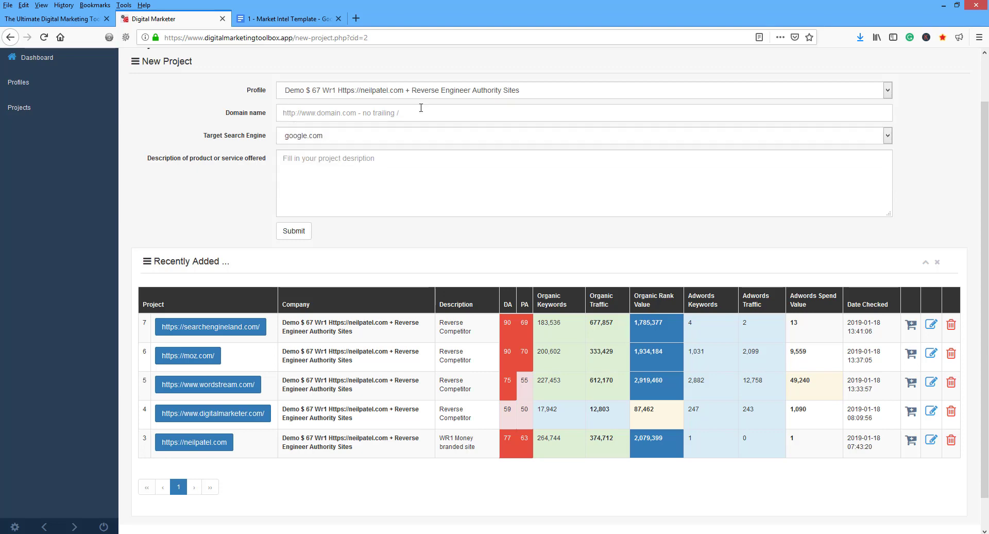
click(338, 135)
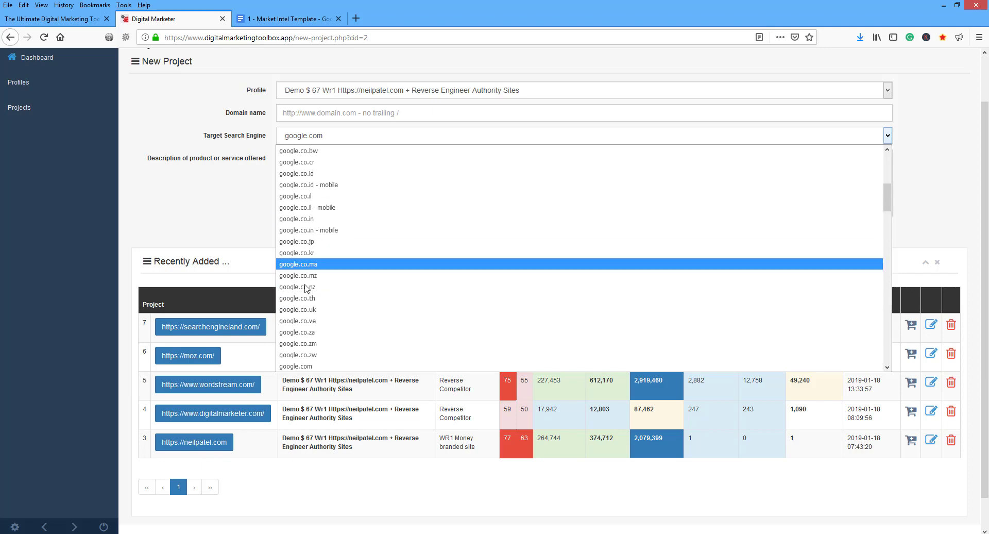
click(221, 199)
click(311, 167)
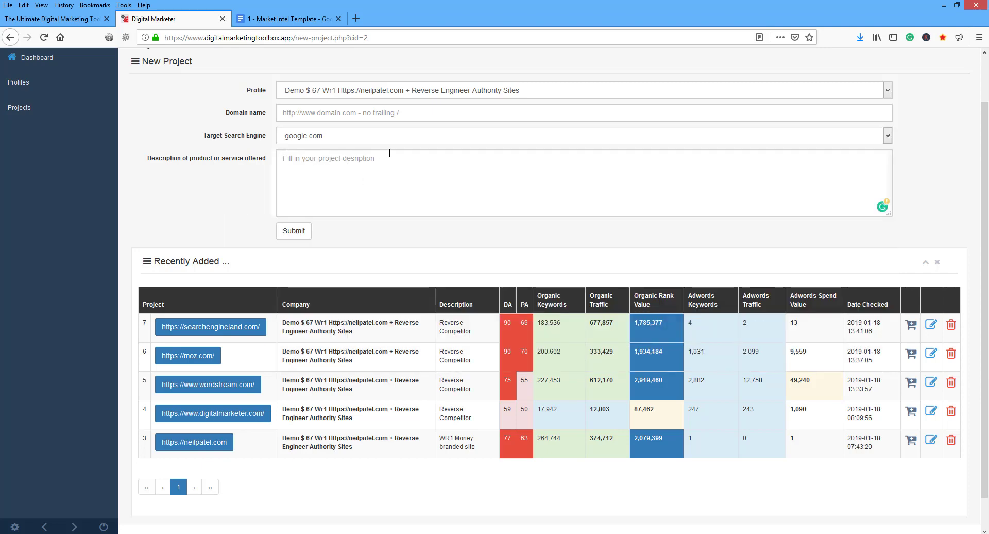
- Review the project table's neilpatel.com description, searchengineland.com organic rank value and wordstream.com Adwords spend value
drag(439, 436, 476, 449)
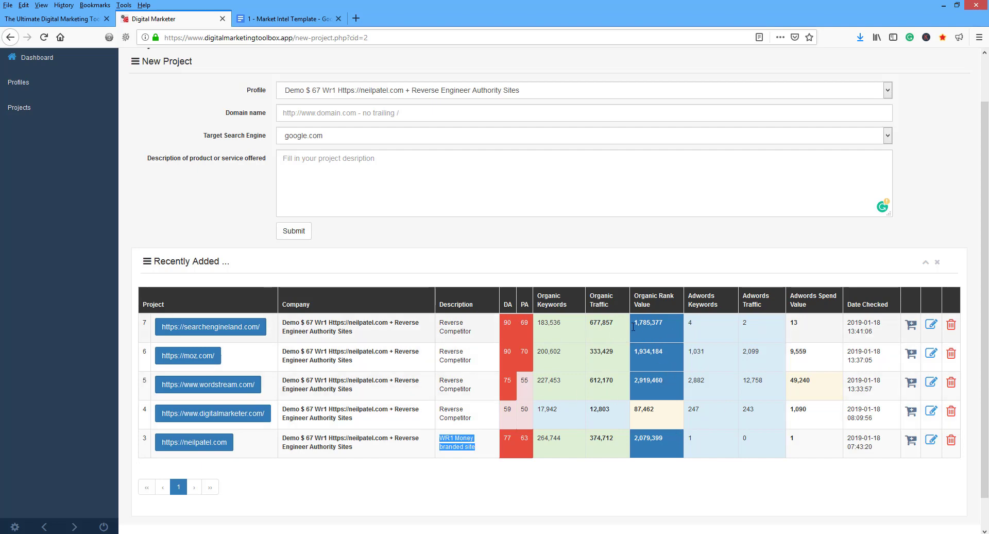
drag(663, 323, 634, 324)
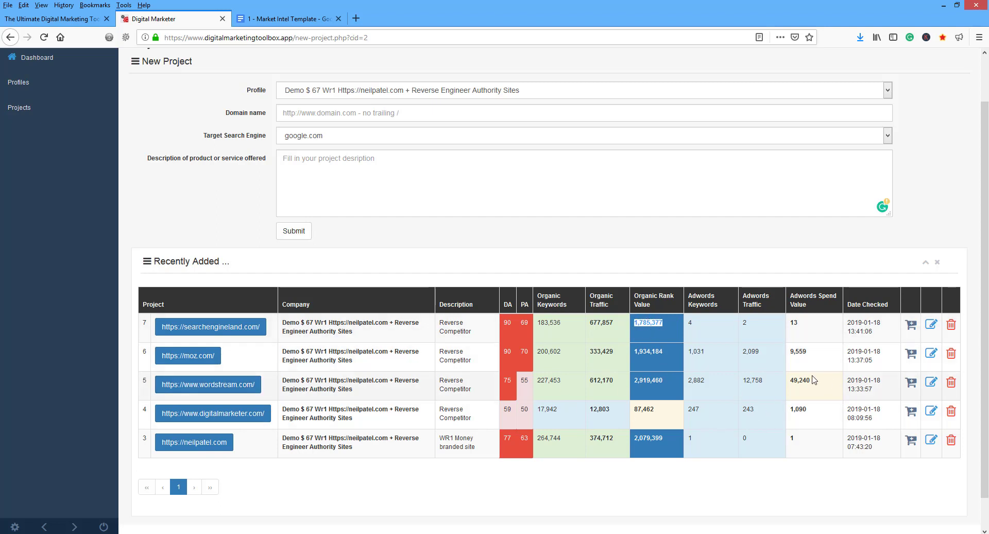
drag(811, 382, 790, 381)
- Switch to the growth framework map in Mindjet MindManager and expand the Framework topic under Online Marketing
mouse_move(206, 527)
click(192, 508)
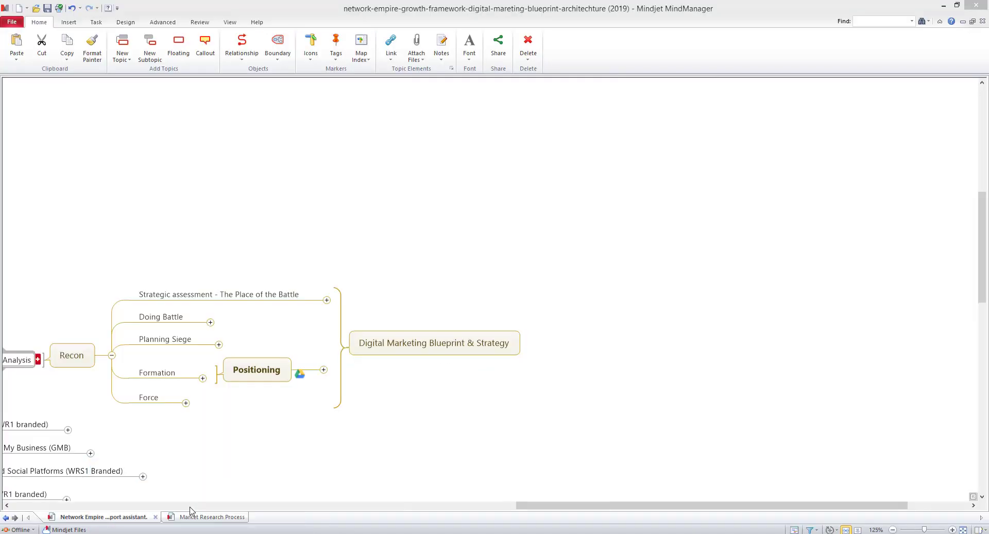
drag(624, 508, 449, 508)
click(390, 411)
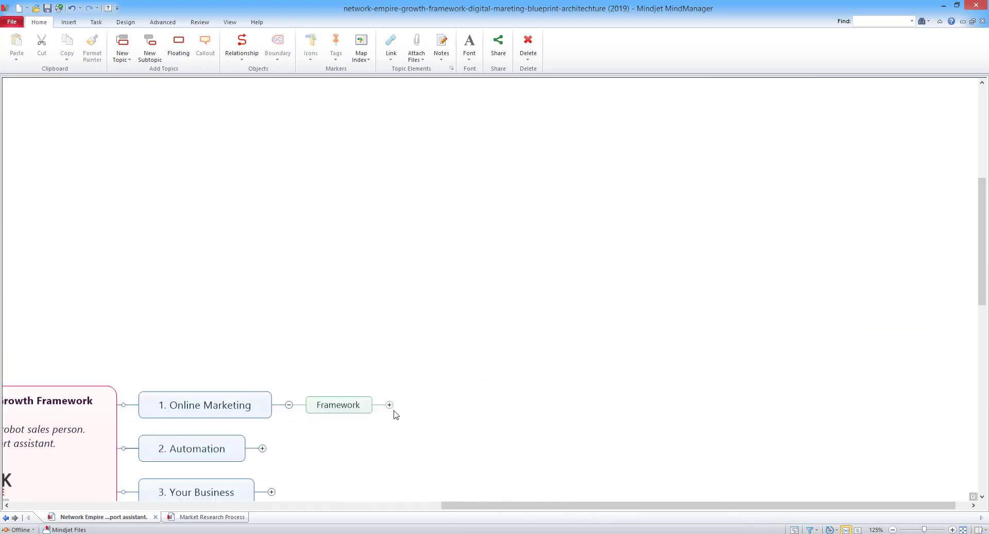
click(208, 178)
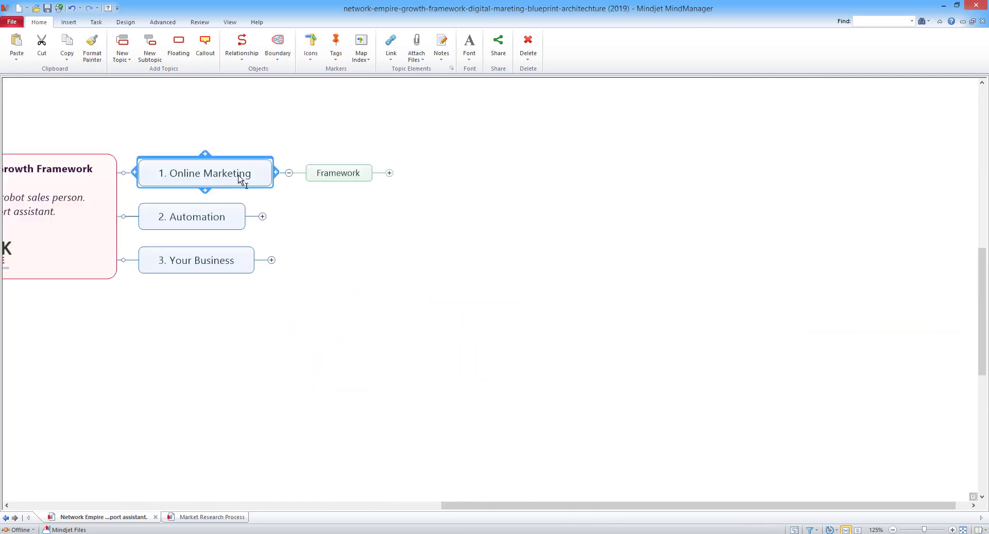
click(356, 174)
click(389, 173)
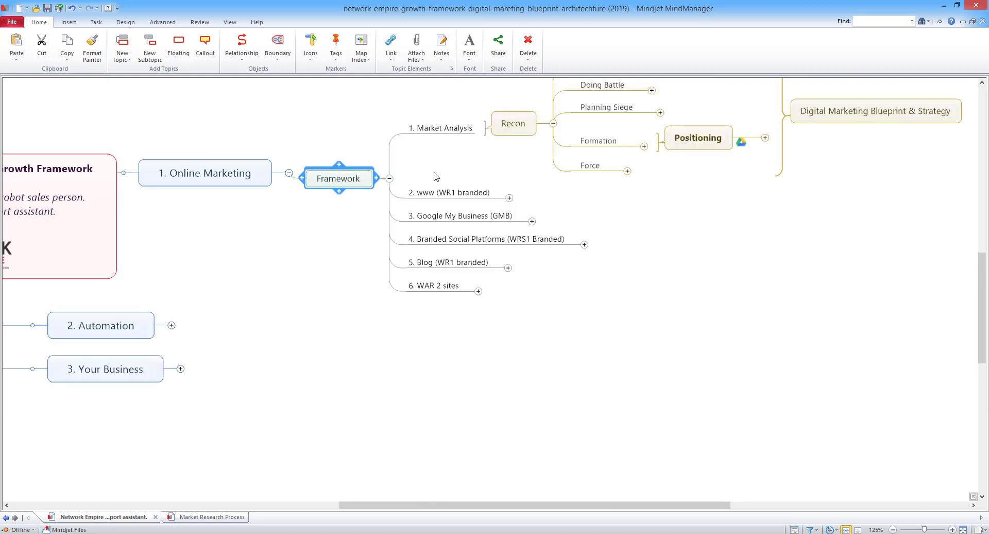
- Go through the Recon subtopics of Market Analysis one by one, from Strategic assessment down to Force
click(438, 129)
scroll(555, 396, up, 3)
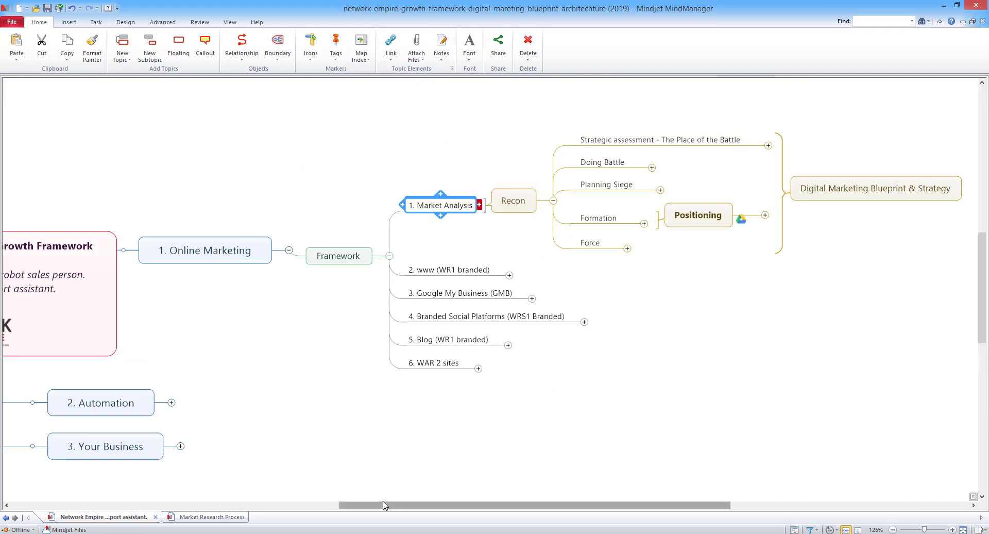
drag(382, 505, 469, 509)
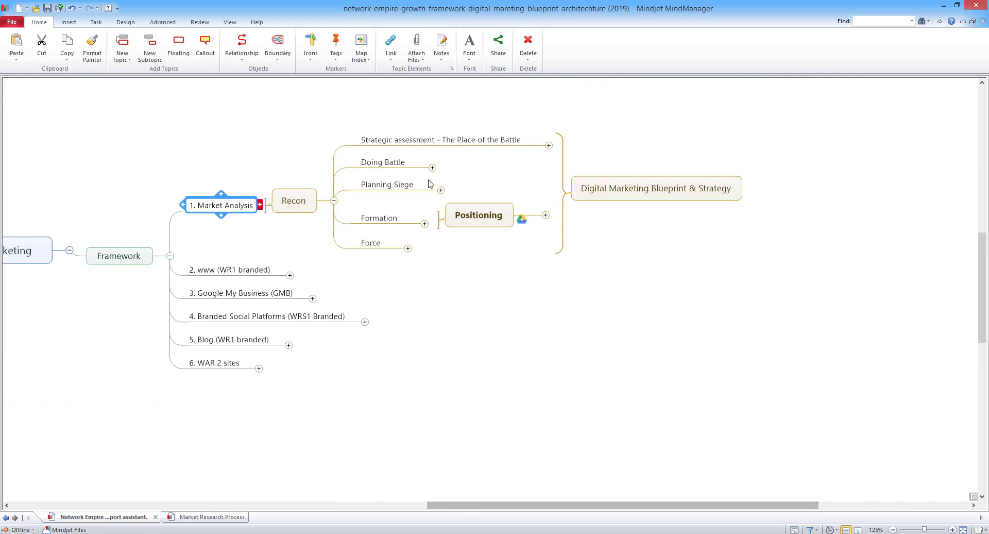
click(422, 144)
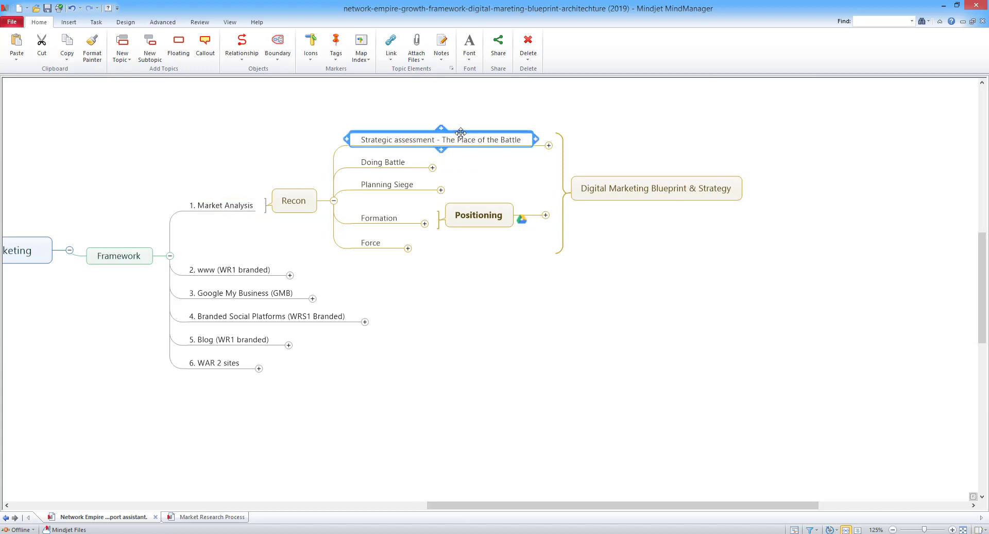
click(410, 161)
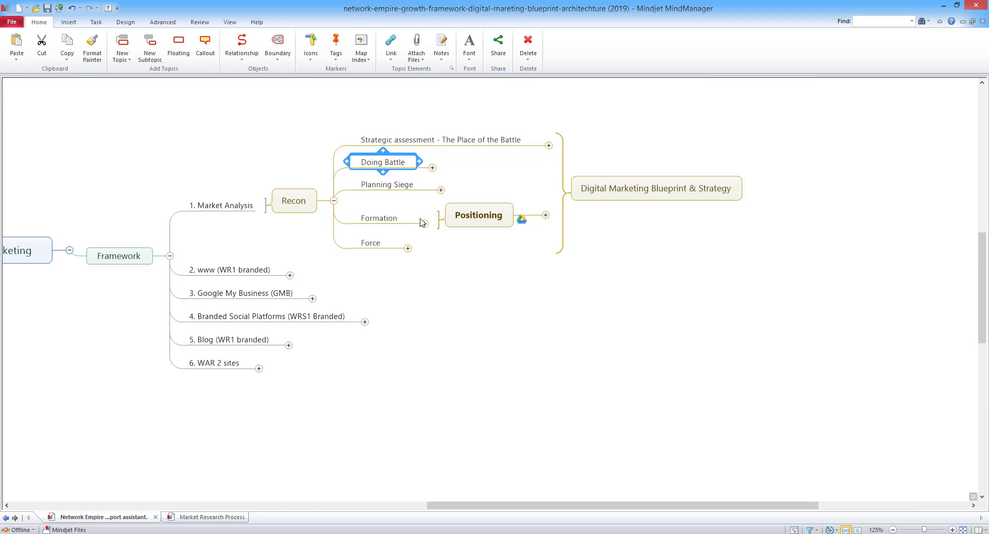
click(409, 191)
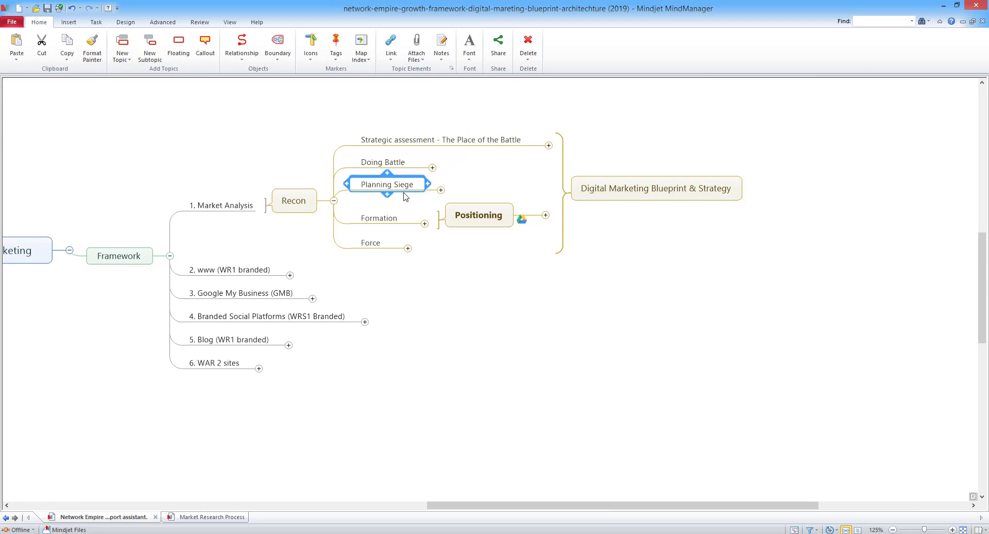
click(389, 219)
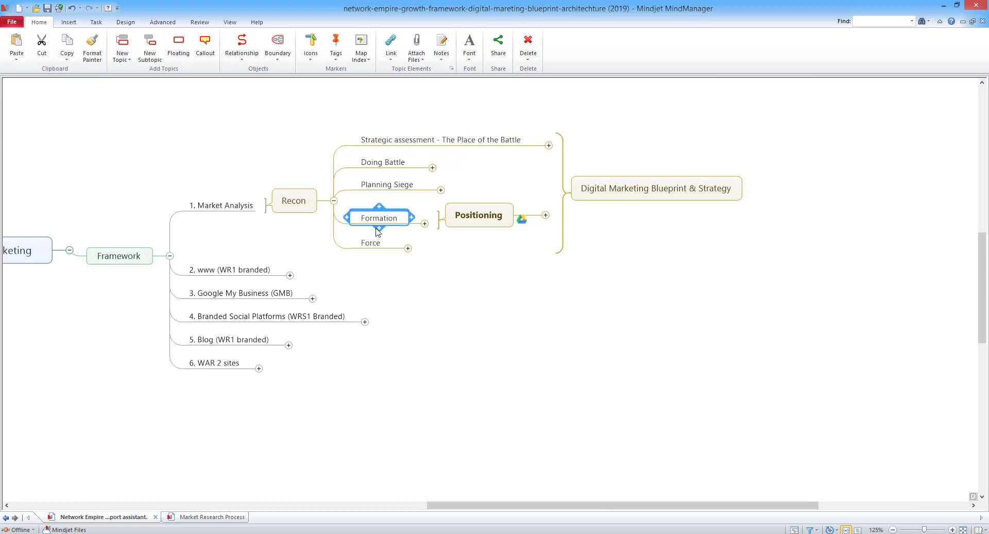
click(372, 245)
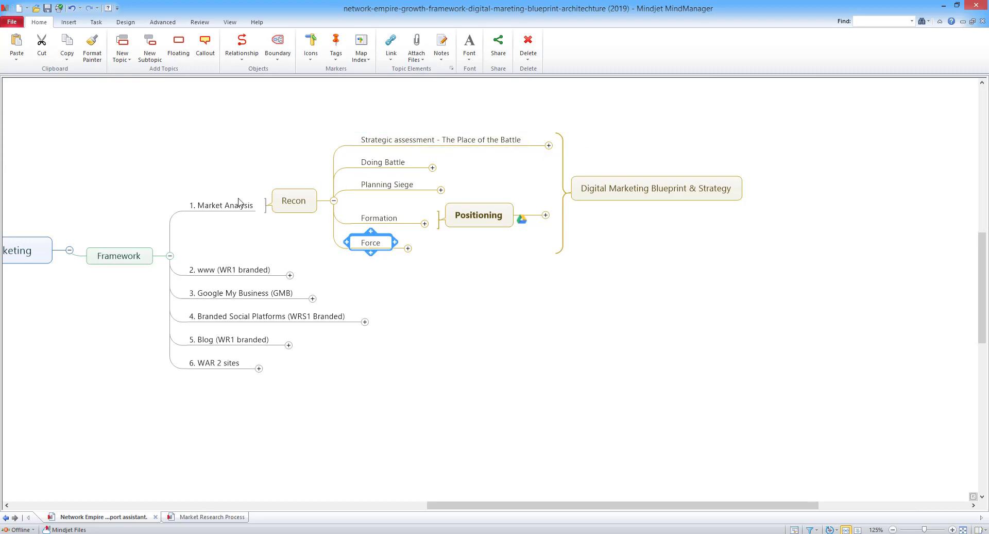
- Expand Strategic assessment - The Place of the Battle and its The Game of Business subtopic, and dismiss the Workplace notification
click(548, 146)
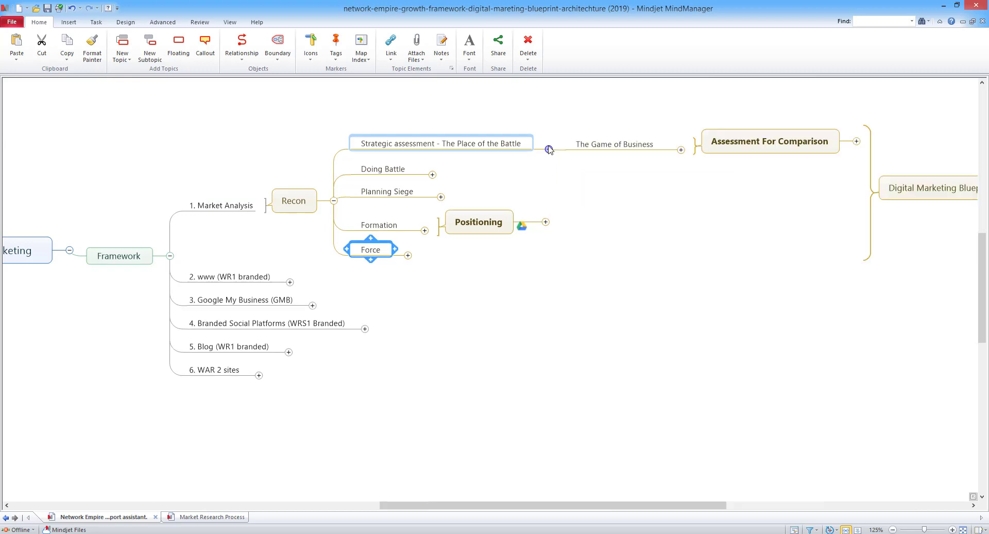
drag(453, 504, 517, 514)
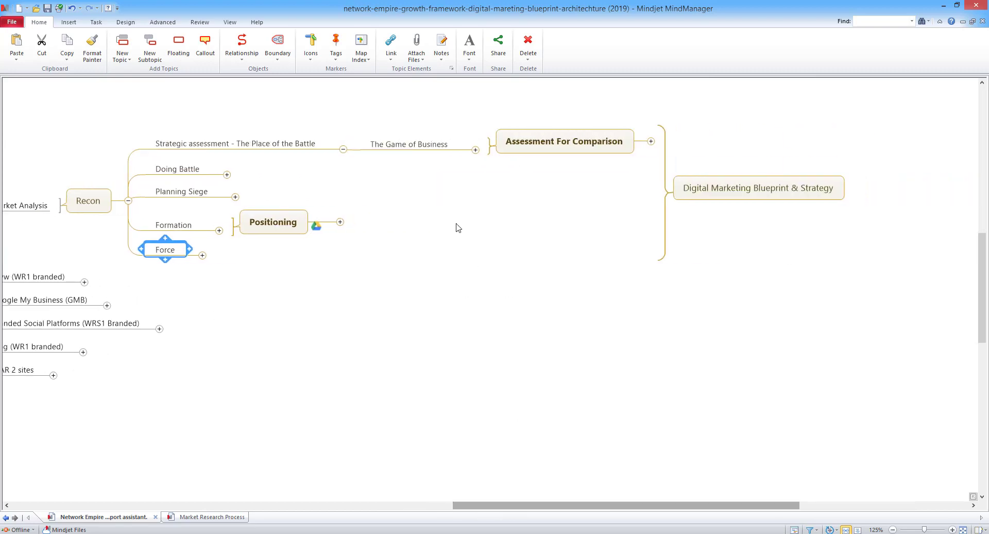
click(476, 149)
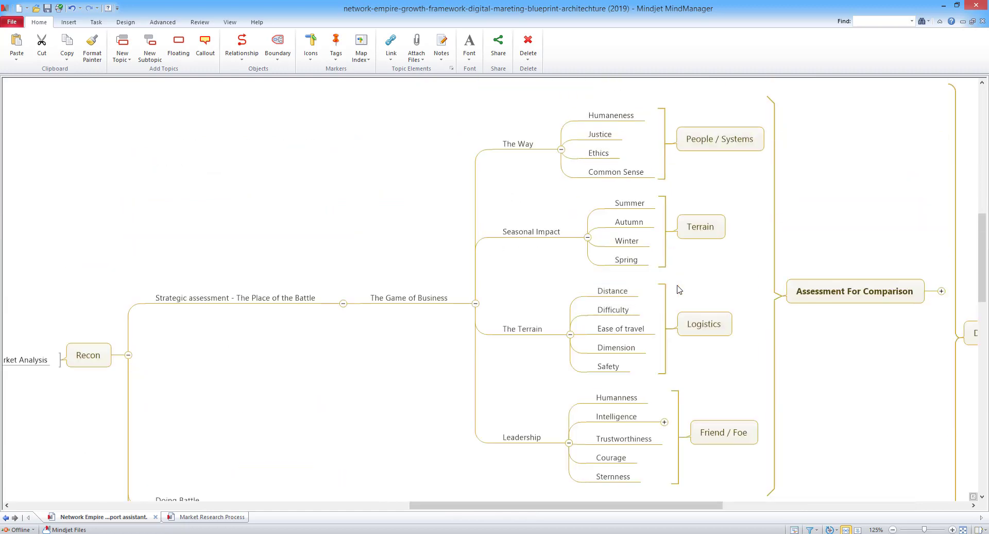
drag(454, 507, 499, 508)
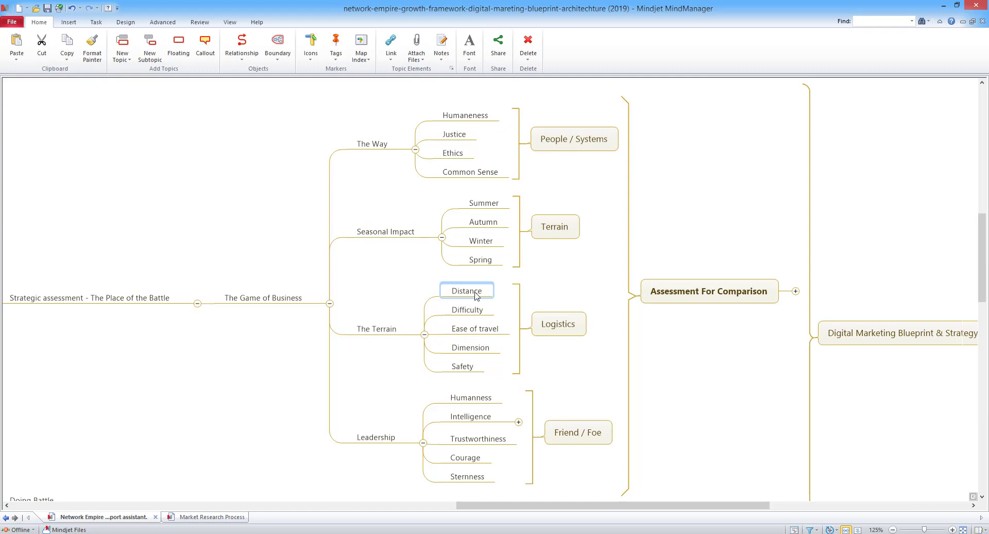
click(476, 311)
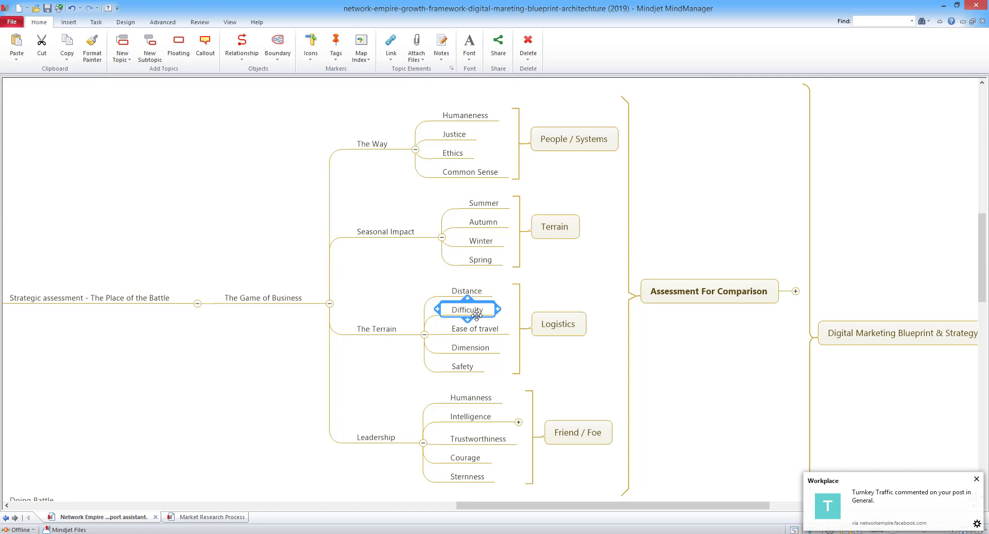
click(977, 478)
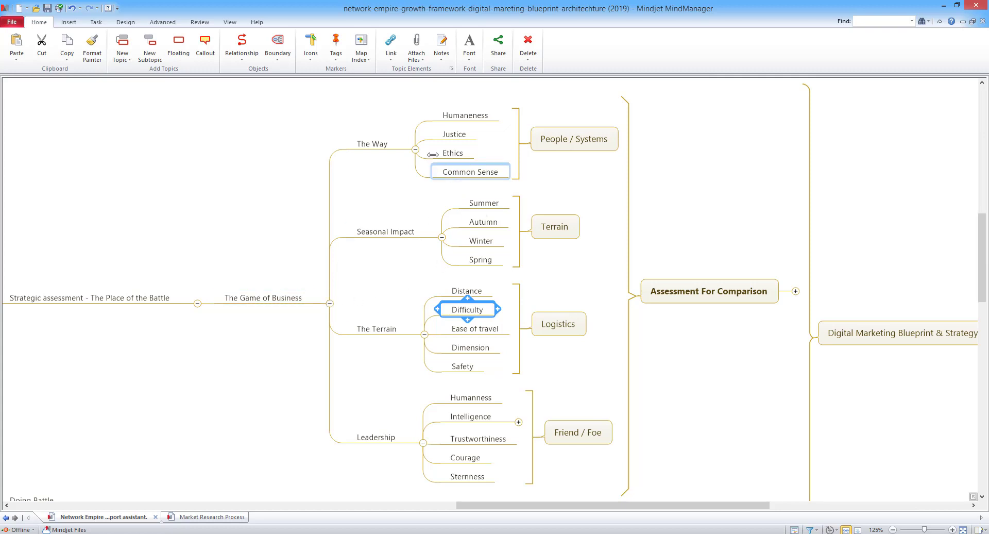
- Collapse The Way, Seasonal Impact, The Terrain and Leadership under The Game of Business
click(415, 149)
click(442, 216)
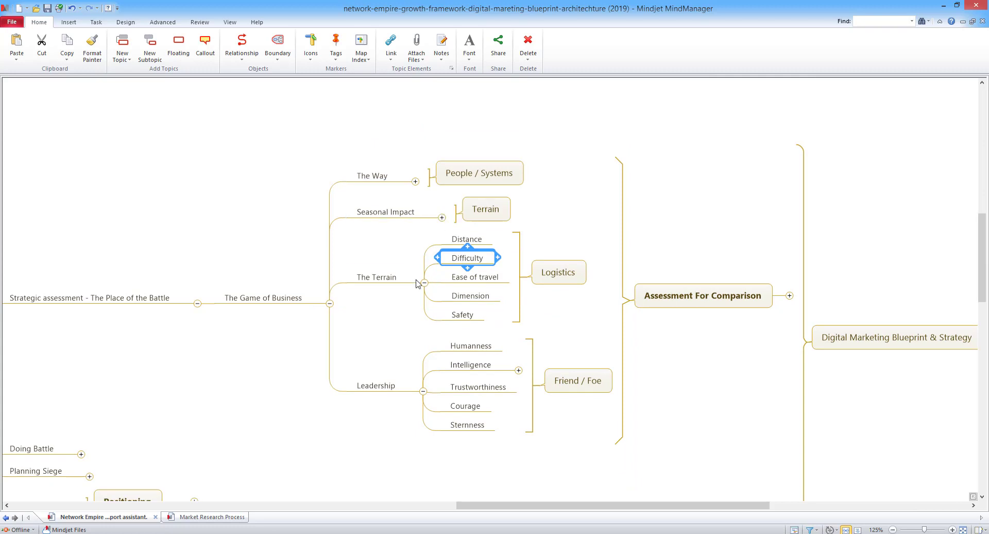
click(424, 282)
click(424, 358)
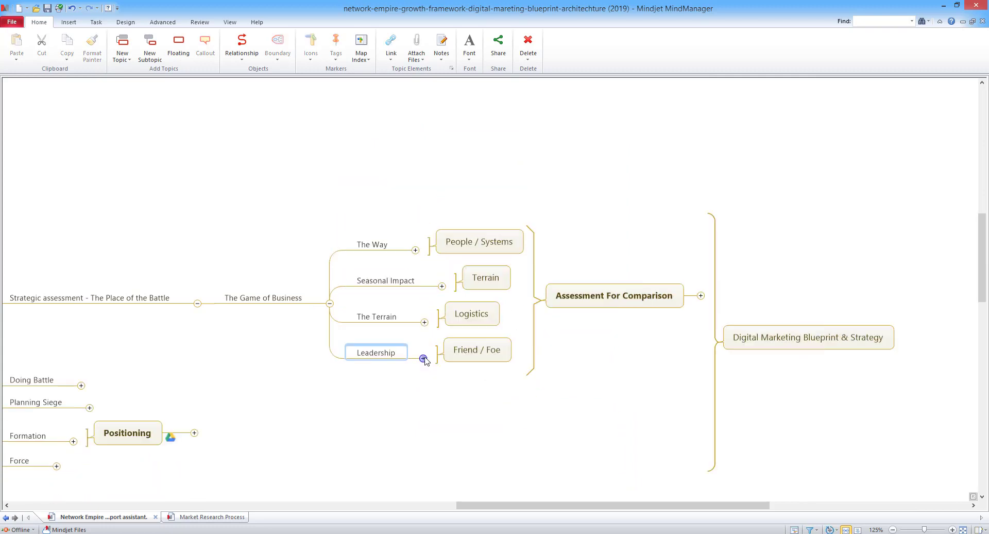
click(249, 302)
- Go through the four summary topics People / Systems, Terrain, Logistics and Friend / Foe one by one
click(474, 246)
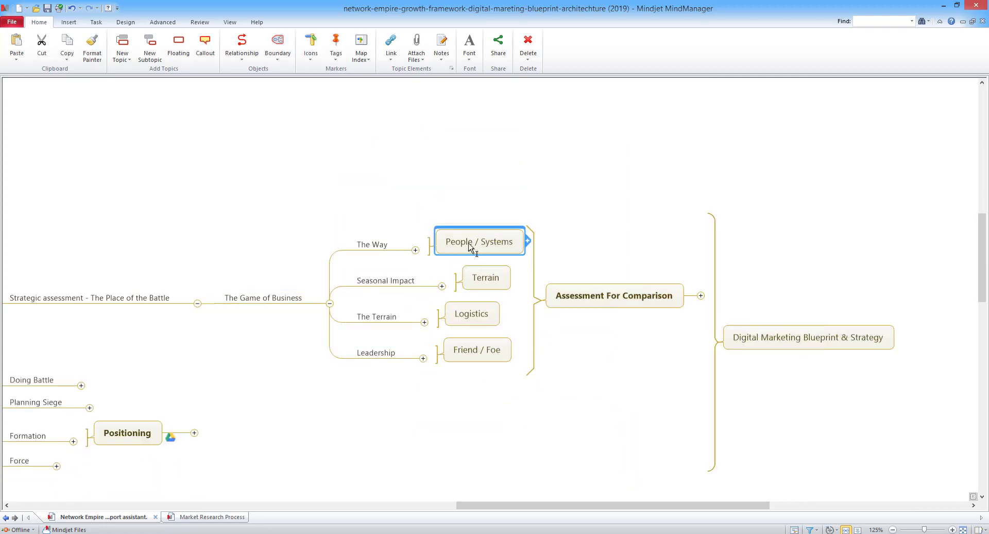
click(489, 281)
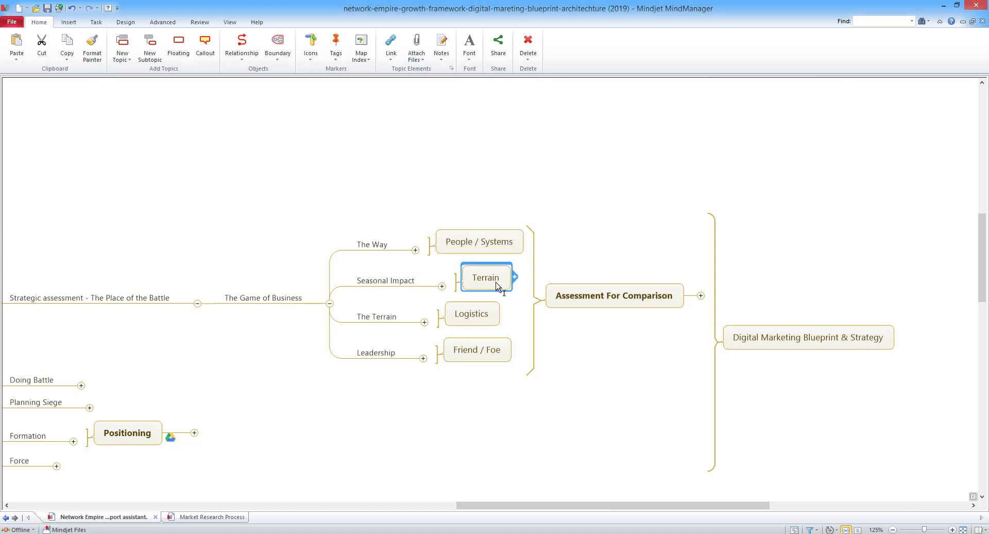
click(472, 316)
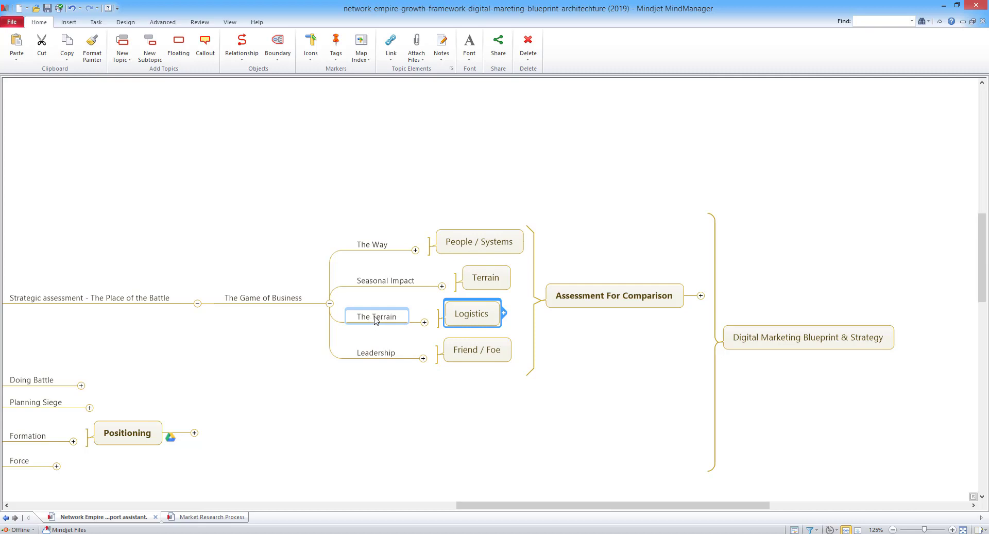
click(482, 356)
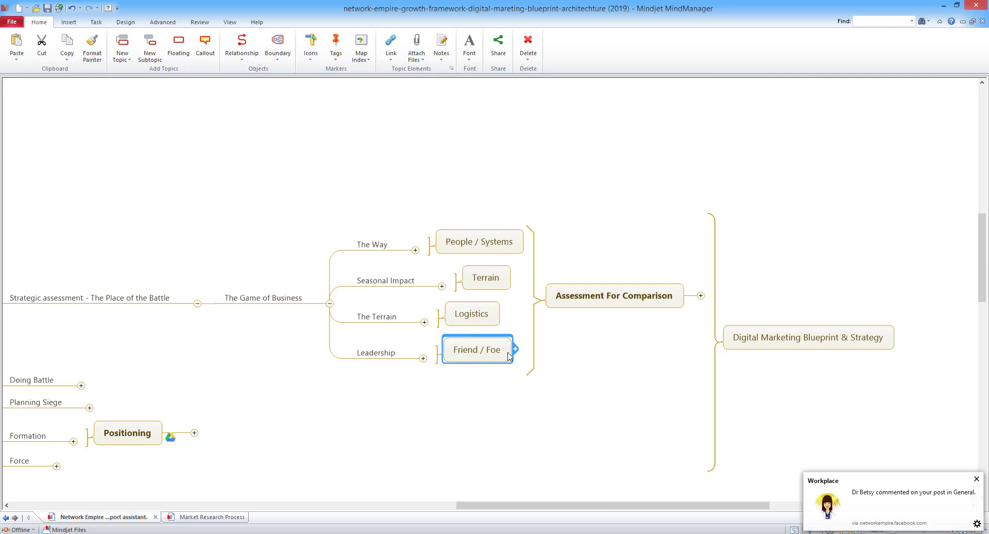
- Dismiss the Workplace notification and expand the Assessment For Comparison topic
click(976, 479)
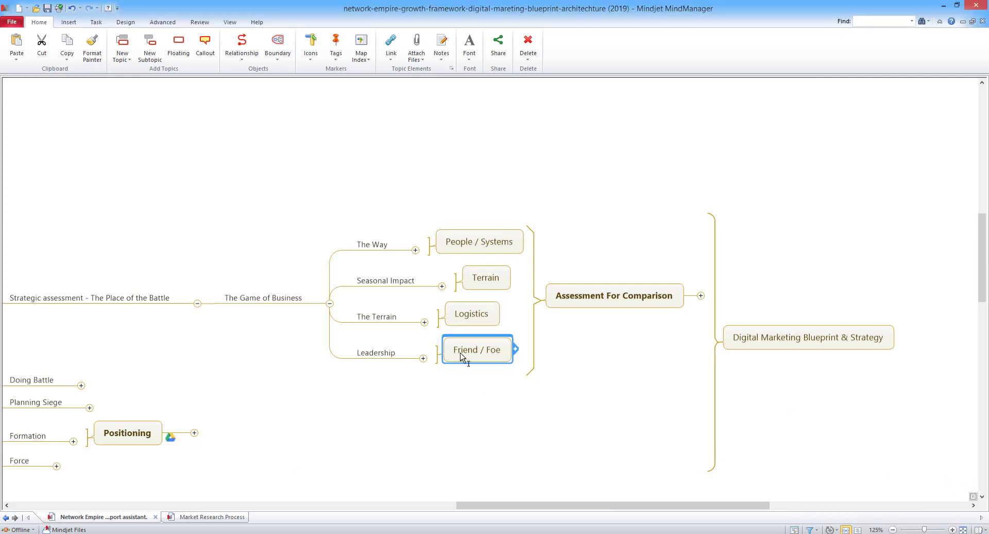
scroll(562, 459, right, 3)
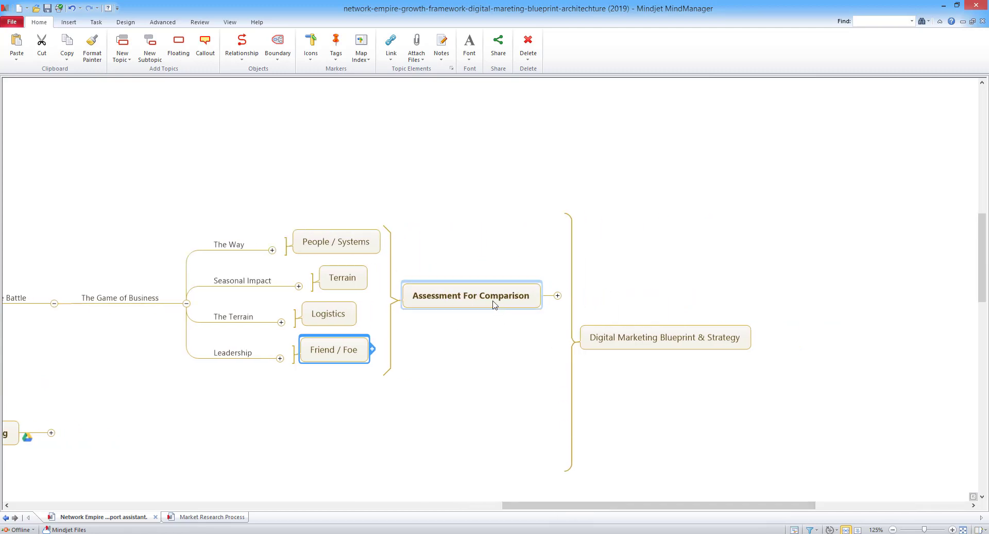
click(558, 295)
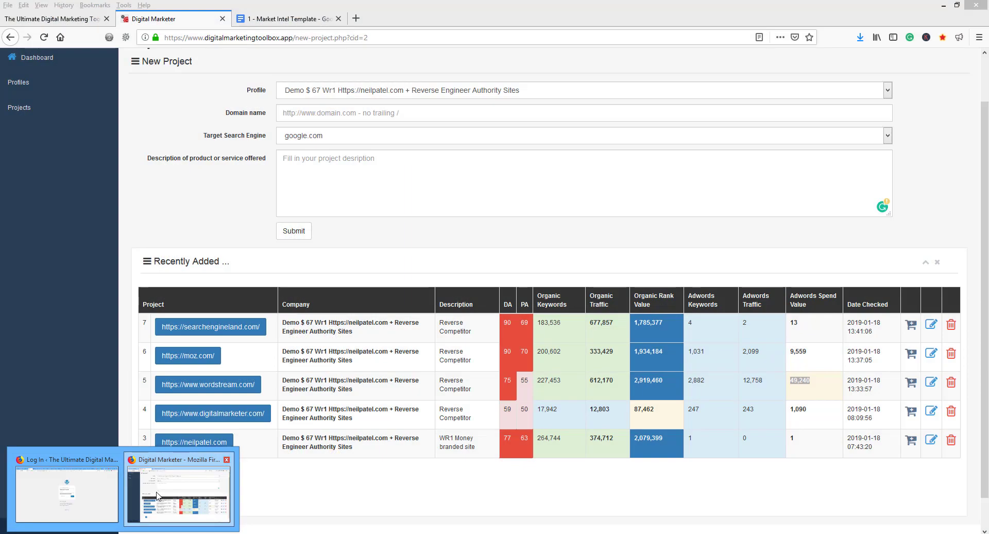
- Switch to the Firefox window with the toolbox projects and highlight part of question 2 about problem costs in the Market Intel Template
click(109, 507)
scroll(394, 247, up, 2)
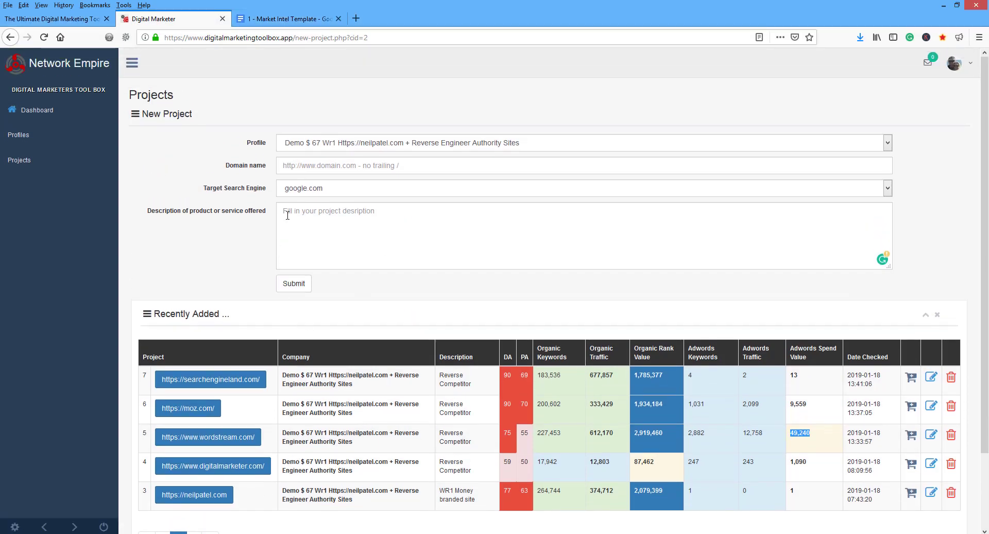
click(288, 19)
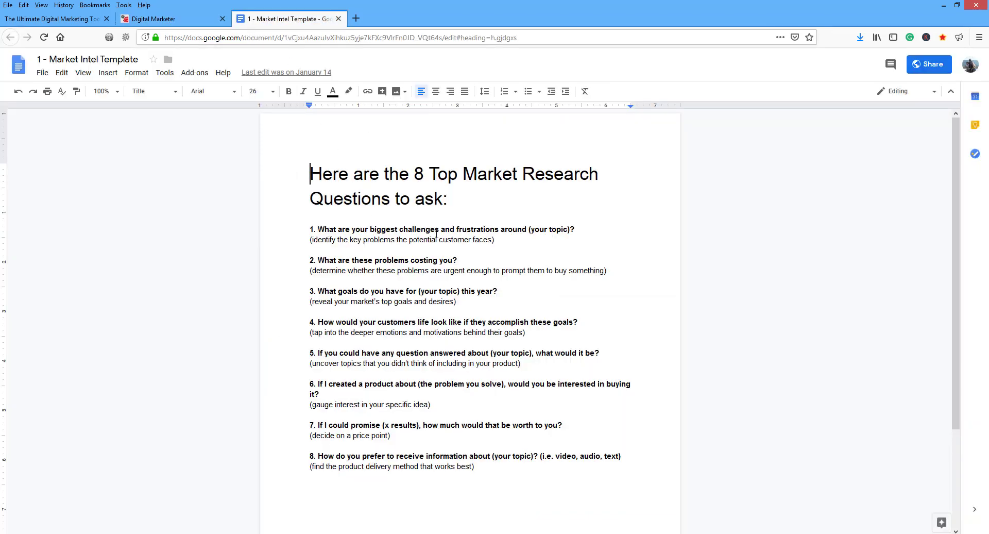
click(163, 18)
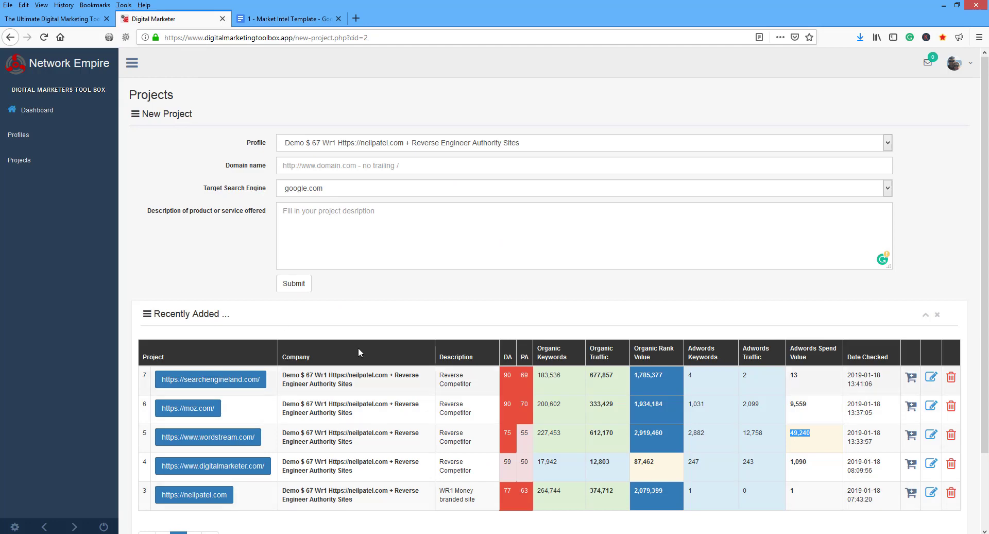
click(283, 19)
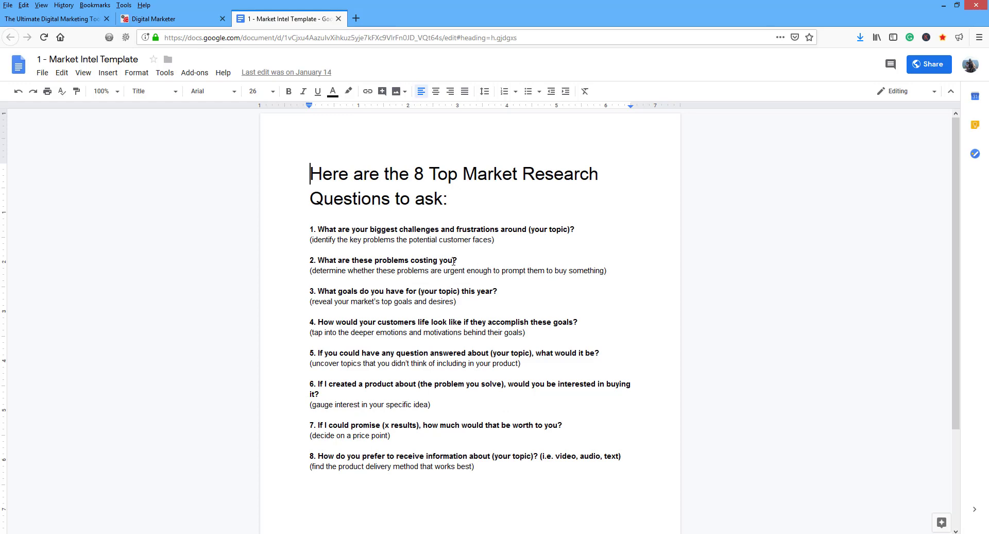
drag(459, 260, 364, 260)
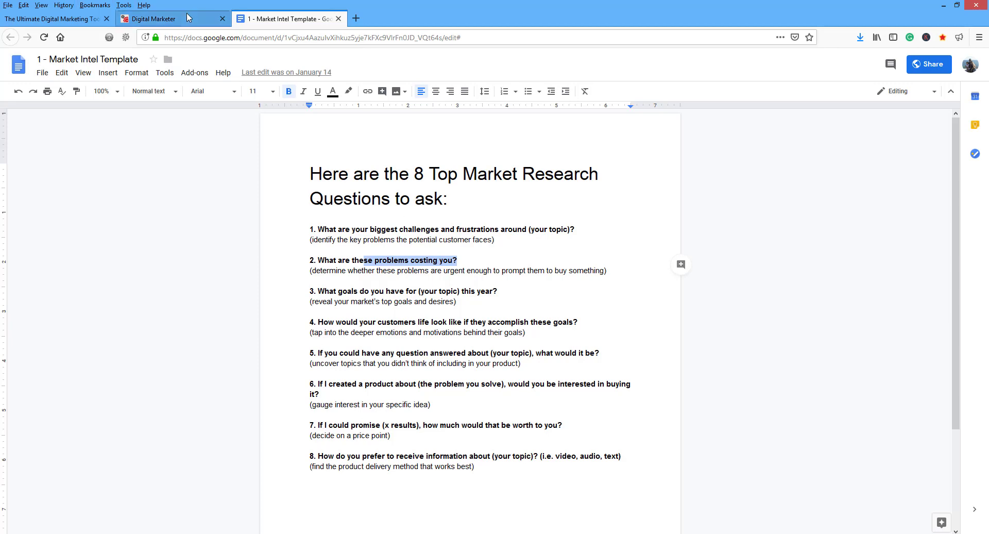
- Open the digitalmarketer.com project from the toolbox's project table and view its website overview
click(171, 19)
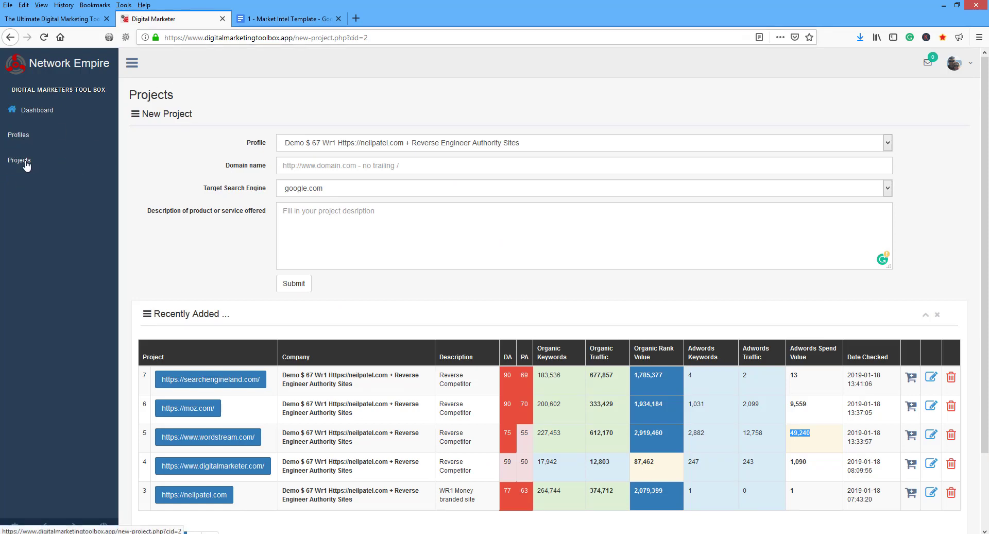
scroll(170, 186, down, 3)
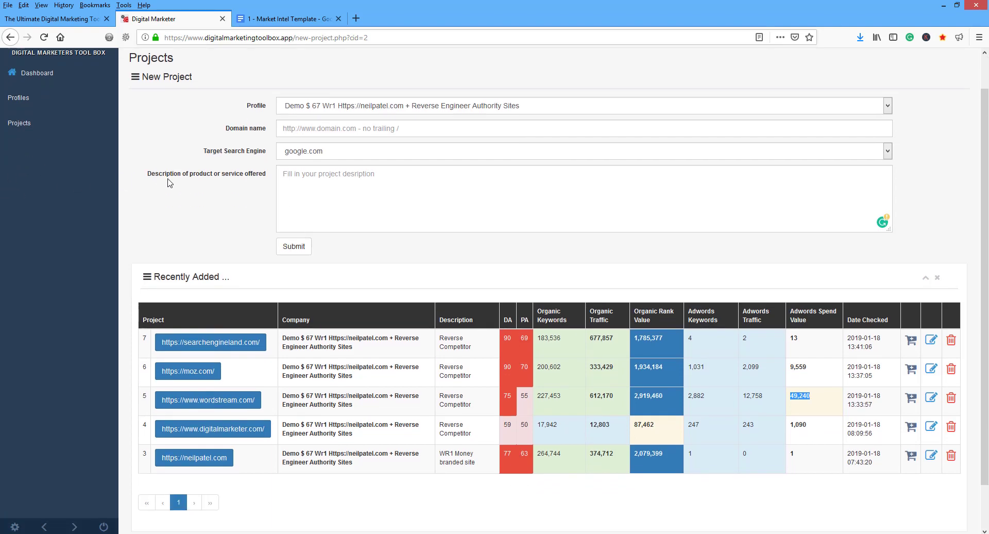
click(219, 382)
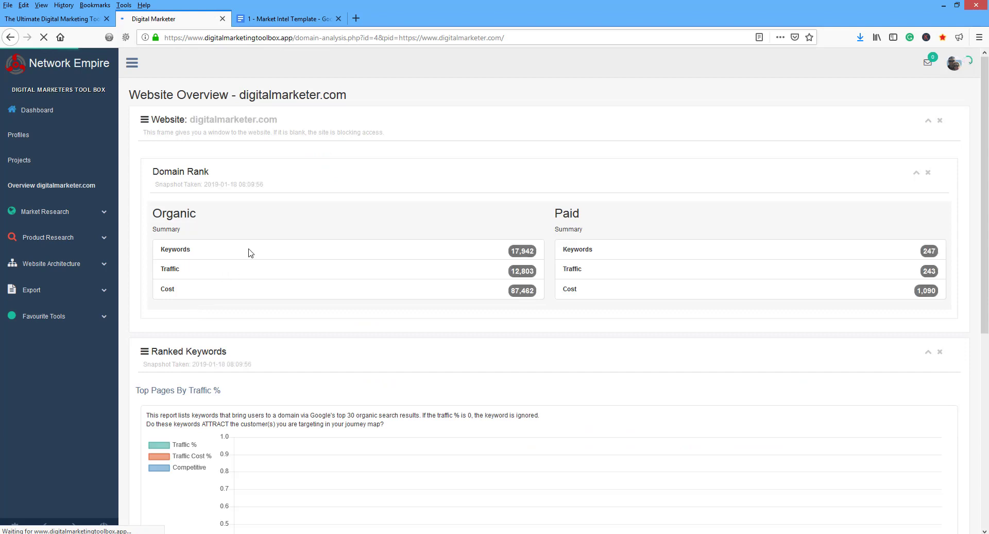
scroll(285, 224, down, 2)
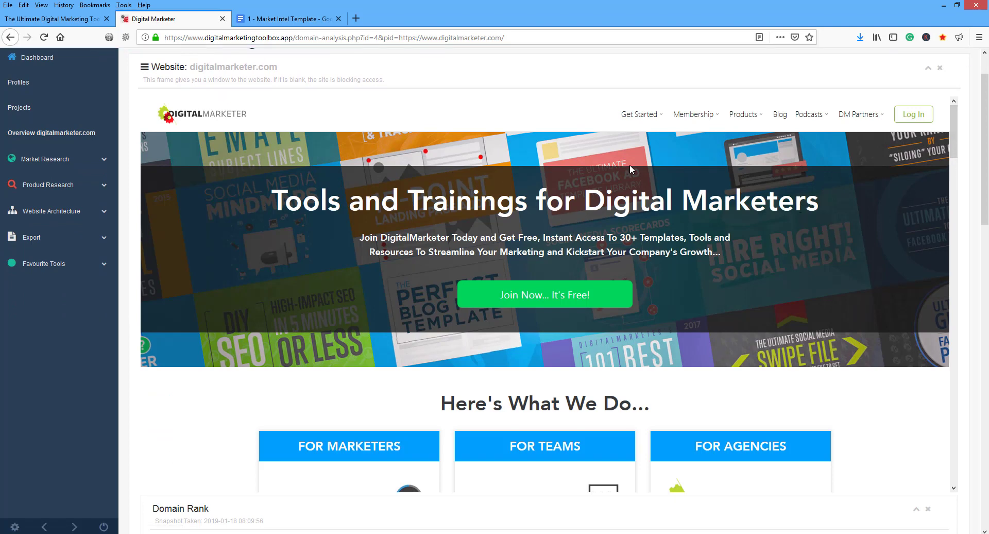
- Look through the project's Market Research, Product Research, Website Architecture and Export sections one after another
key(ctrl+a)
click(88, 290)
click(105, 164)
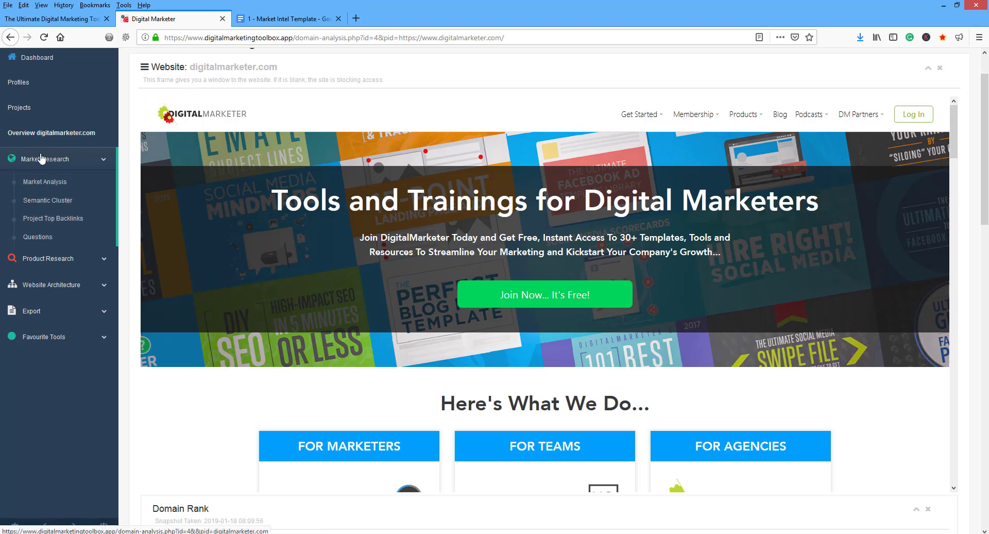
click(64, 259)
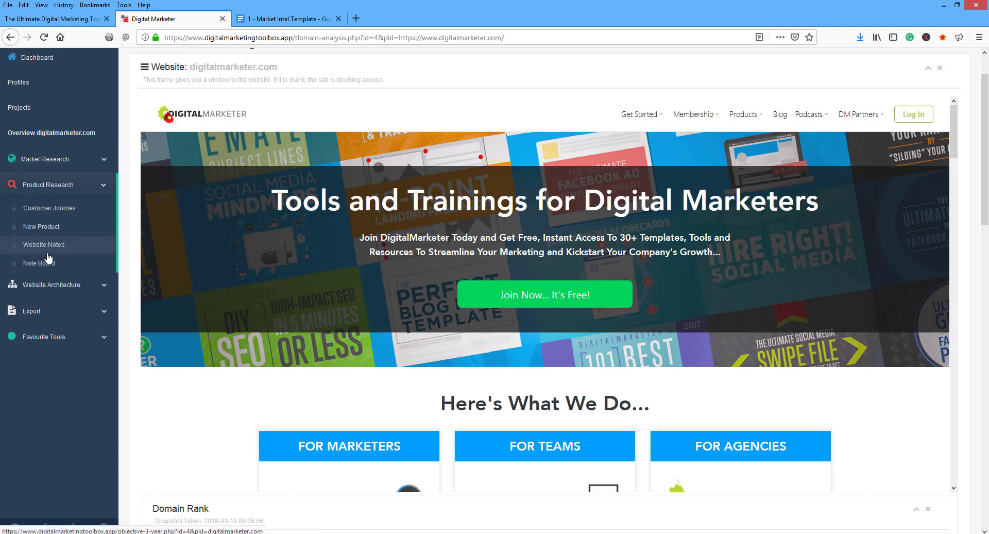
click(98, 166)
click(99, 170)
click(99, 186)
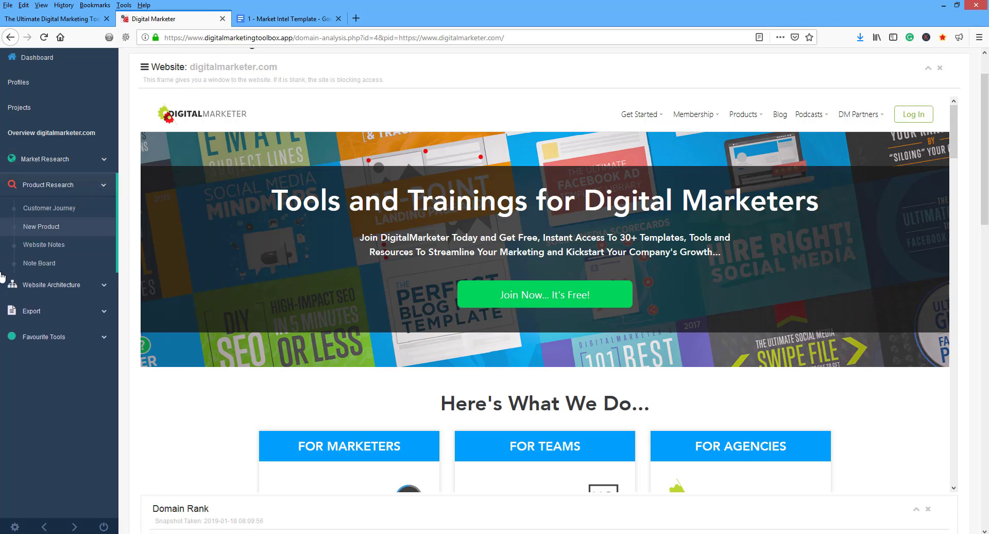
click(77, 285)
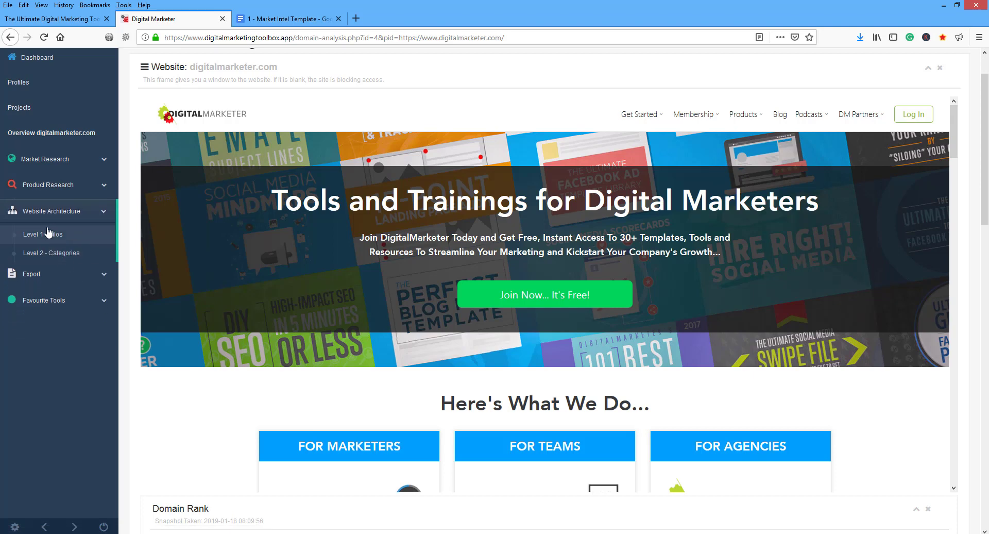
click(66, 277)
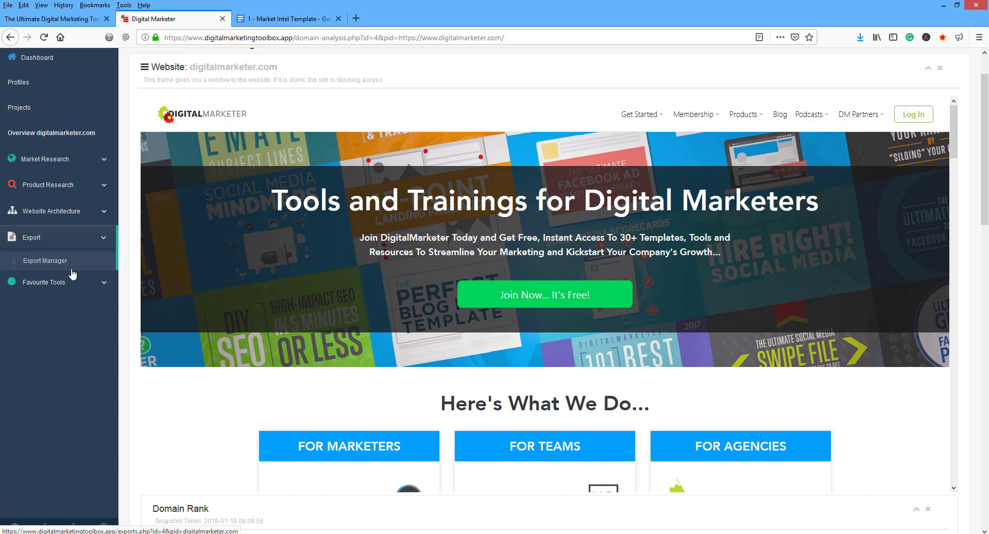
- Return to the toolbox dashboard with its templates list, and review the Market Intel Template's market research questions
click(286, 21)
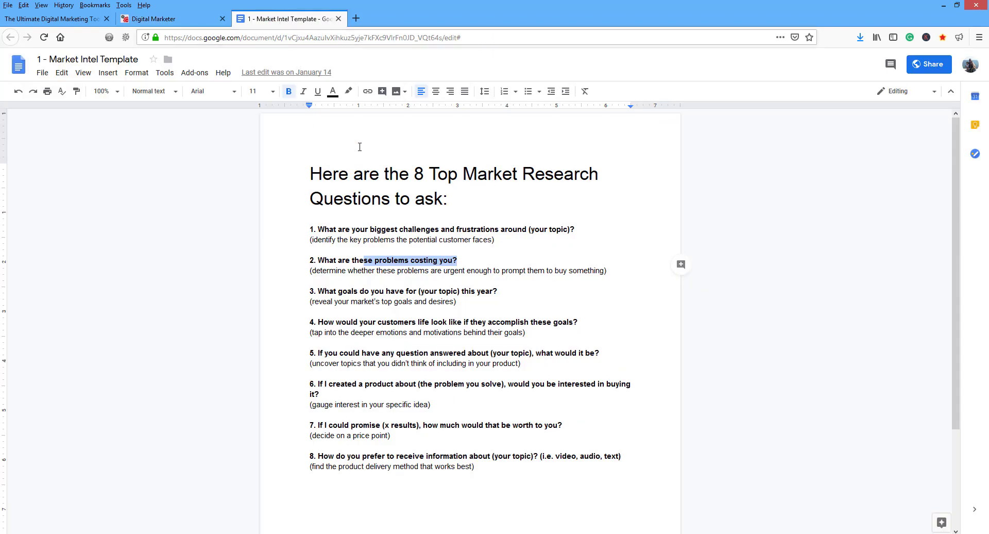
click(149, 19)
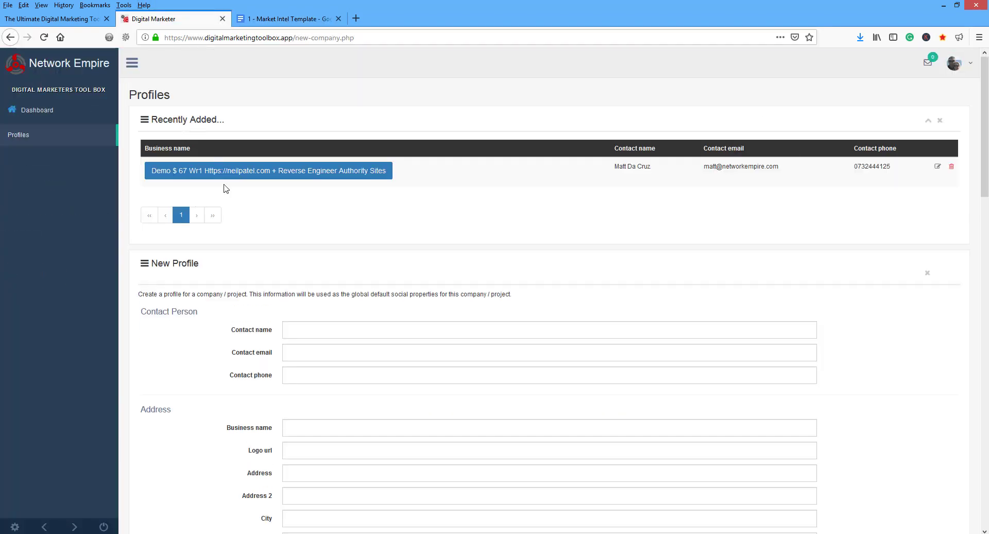
click(23, 110)
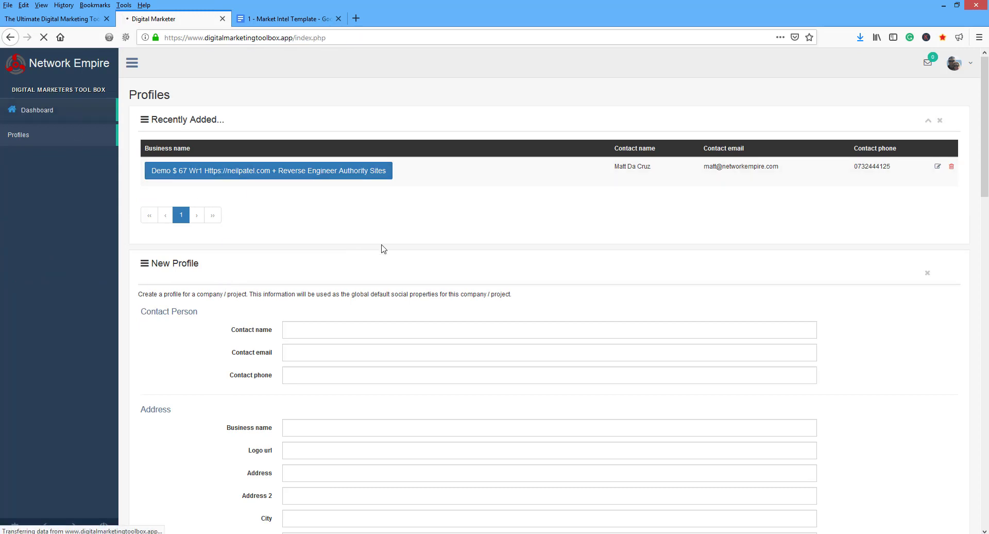
click(940, 129)
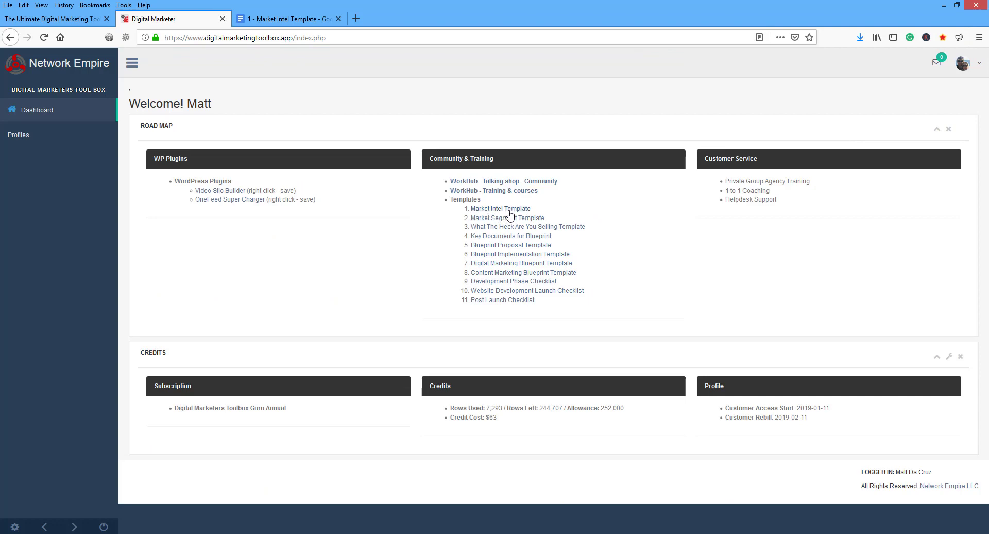
click(260, 21)
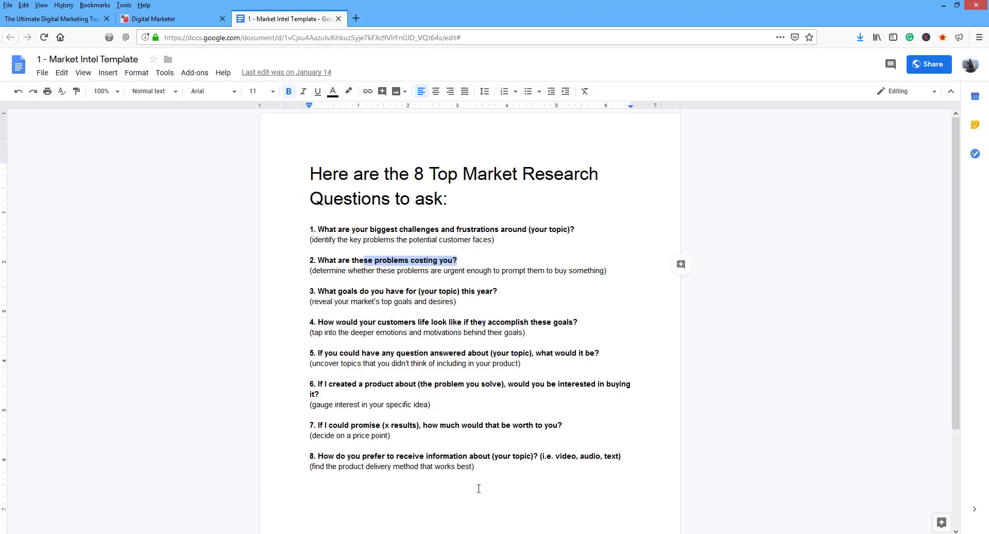
key(Up)
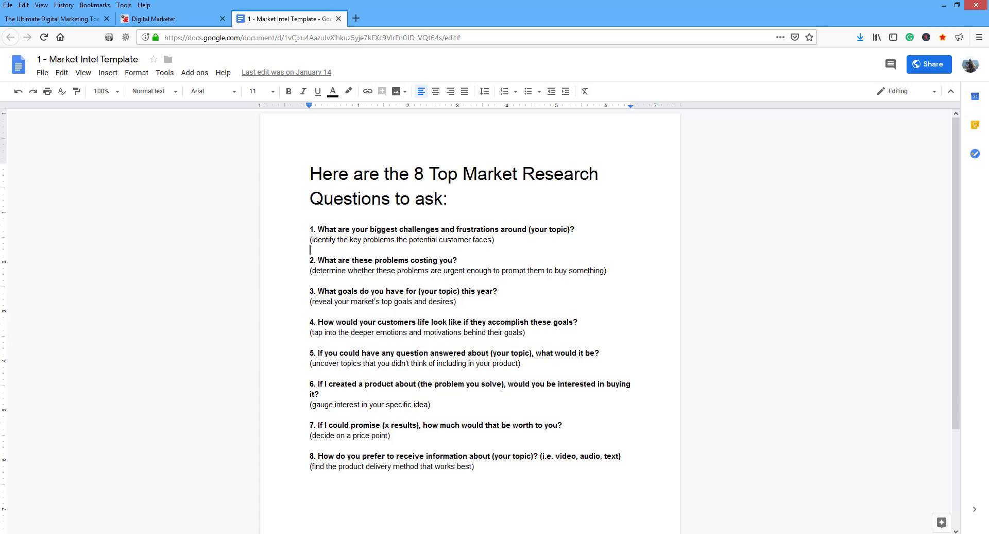
- Switch to the growth framework map in Mindjet MindManager and collapse the Assessment For Comparison topic
mouse_move(206, 531)
click(196, 510)
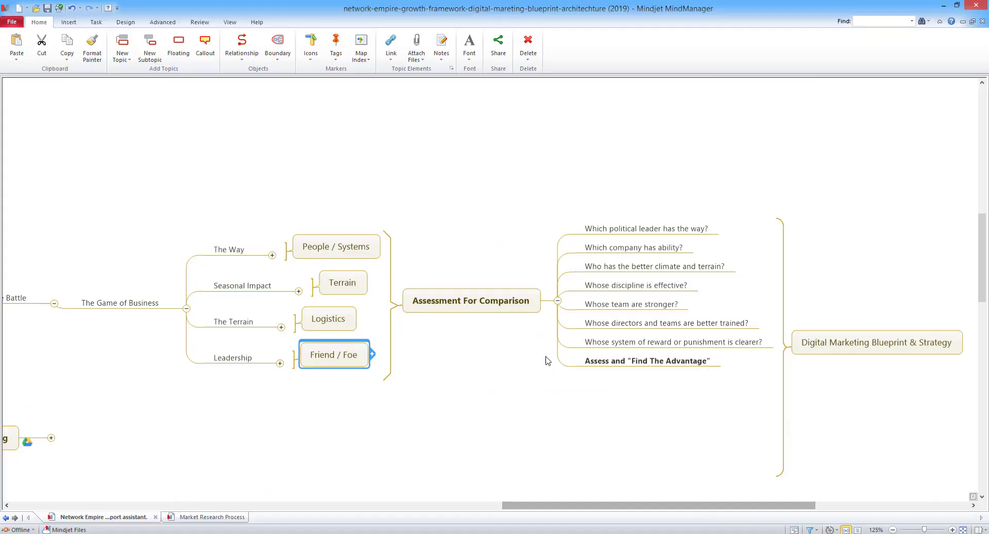
click(558, 301)
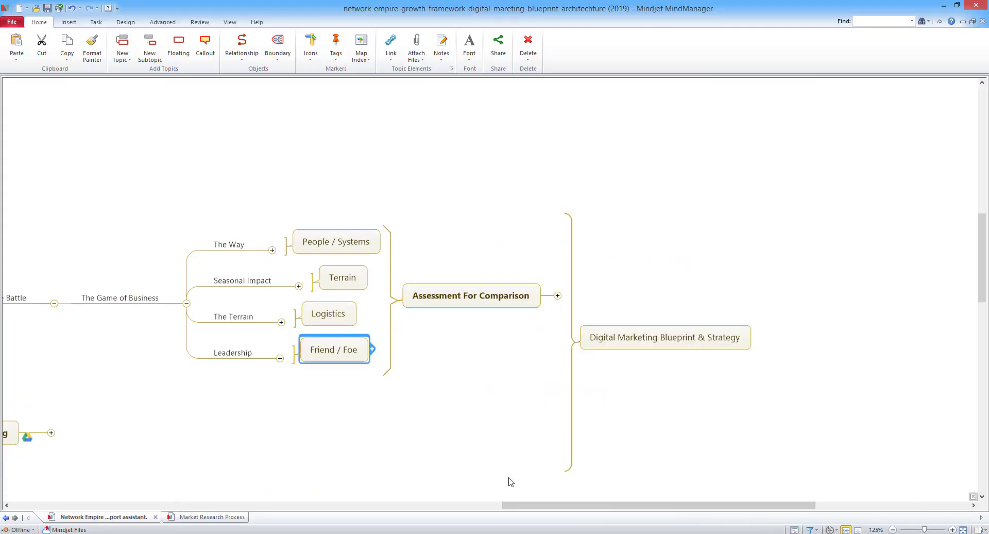
drag(524, 505, 396, 504)
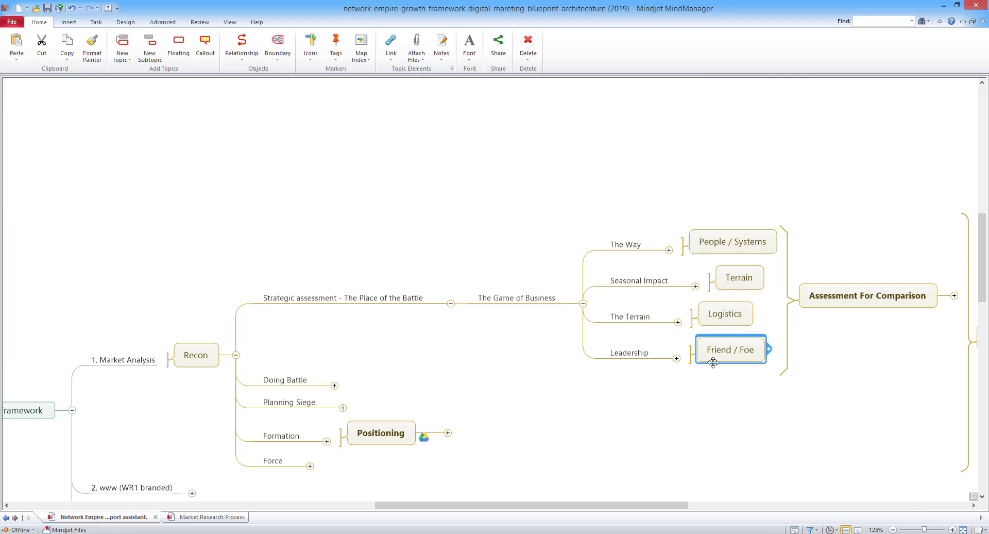
- Bring up the Market Research Process map and look over its three main branches
mouse_move(216, 531)
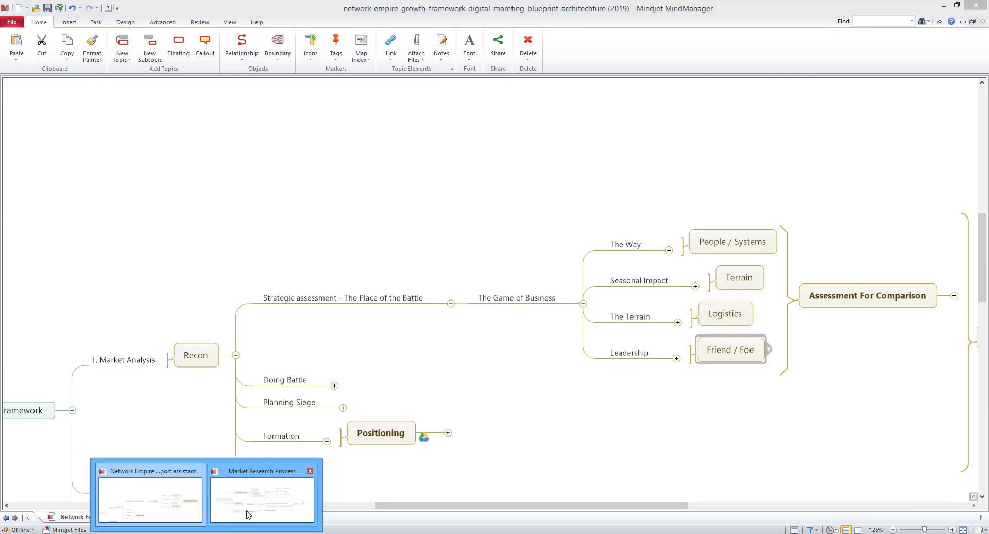
click(256, 508)
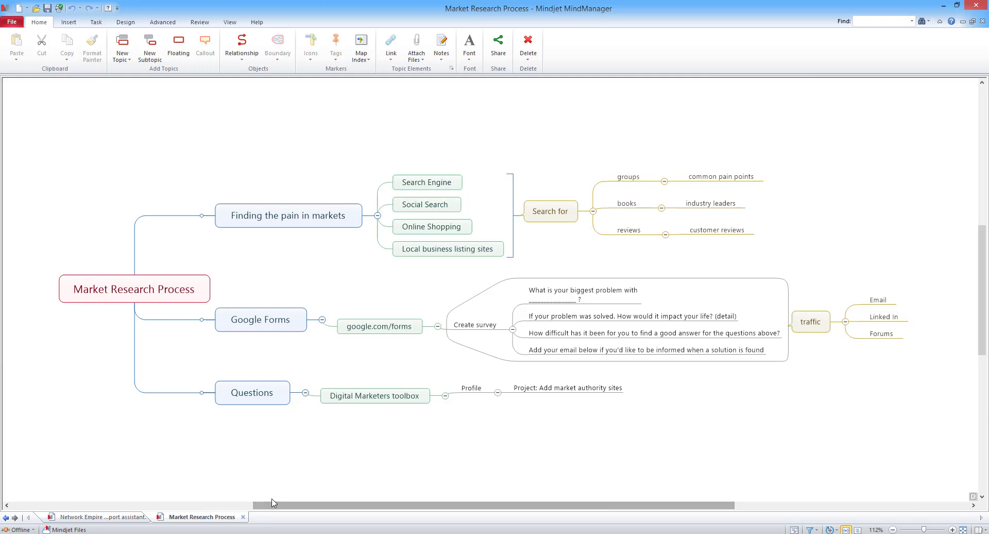
mouse_move(284, 507)
mouse_down()
mouse_move(293, 510)
mouse_move(284, 509)
mouse_up()
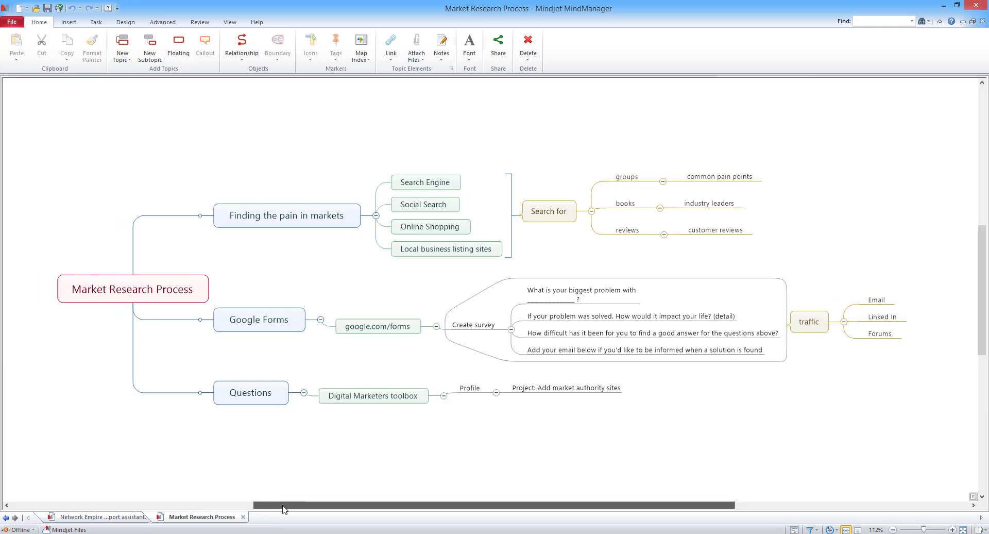
- Examine the Finding the pain in markets branch and its search engine, social search, online shopping and local business listing topics
click(97, 300)
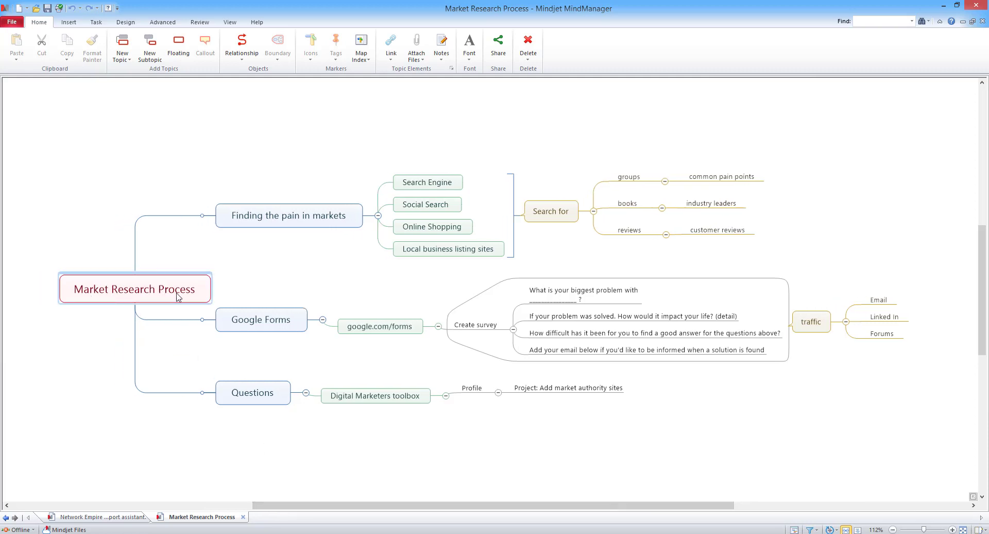
click(285, 219)
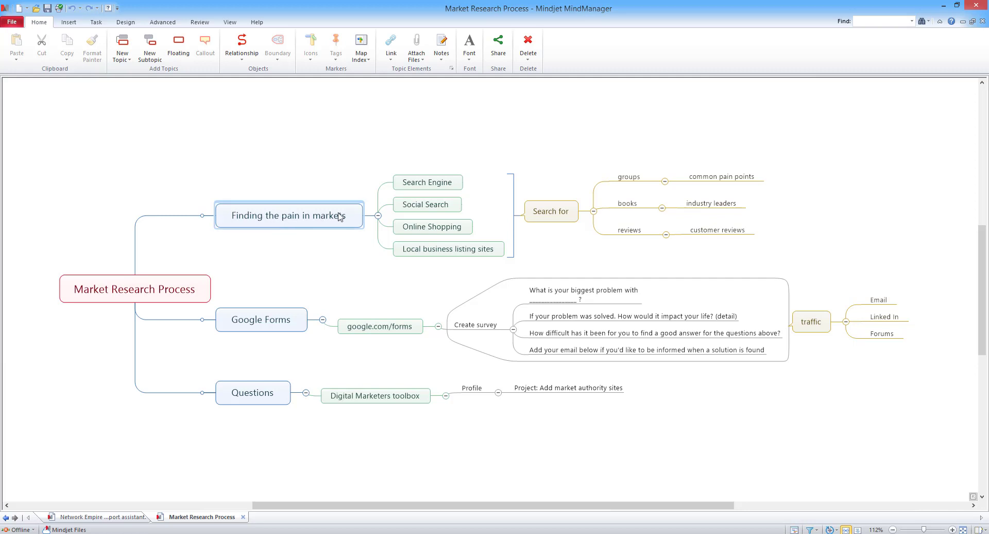
click(435, 187)
click(427, 212)
click(430, 247)
click(447, 229)
click(429, 249)
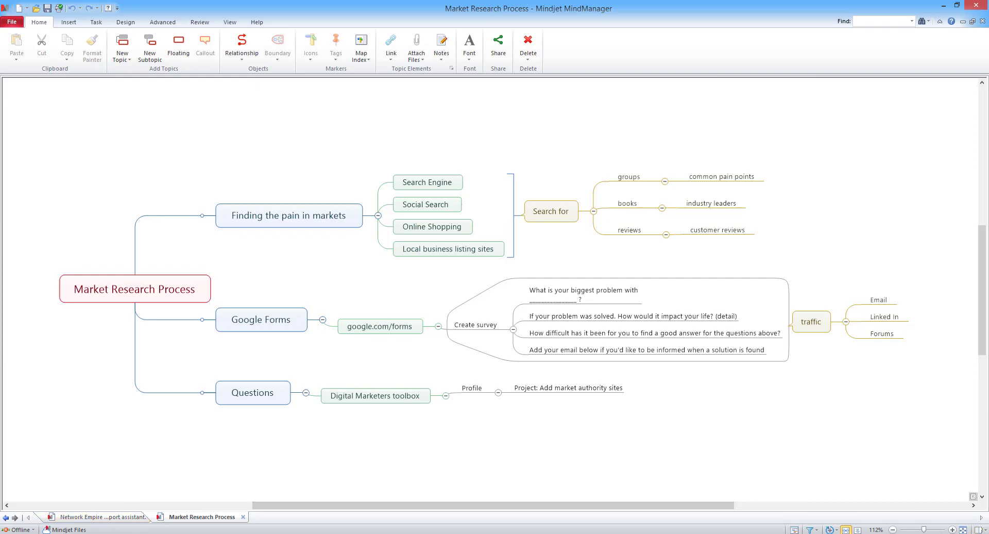
- Switch to the growth framework map and collapse the Framework topic under Online Marketing
click(110, 517)
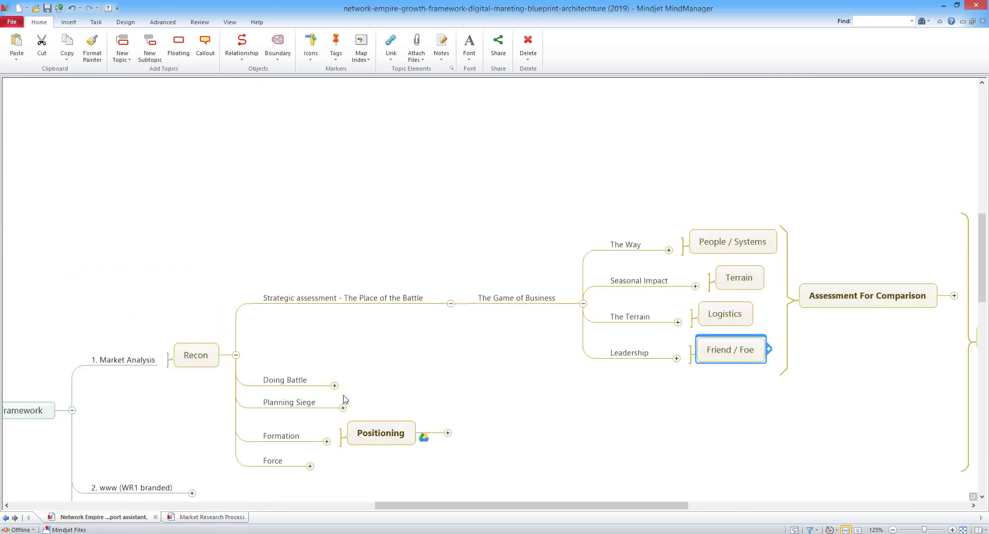
scroll(380, 371, down, 5)
scroll(213, 297, up, 3)
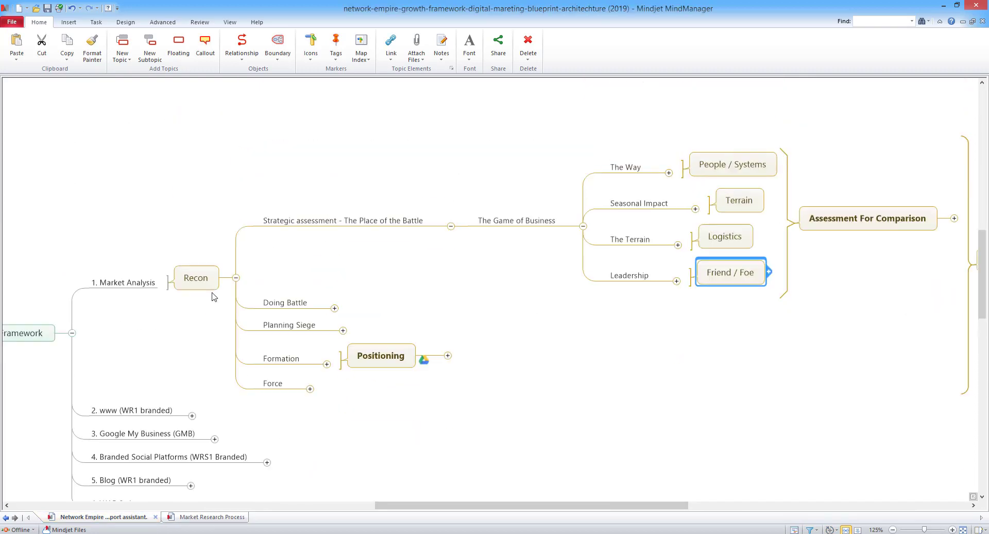
click(72, 333)
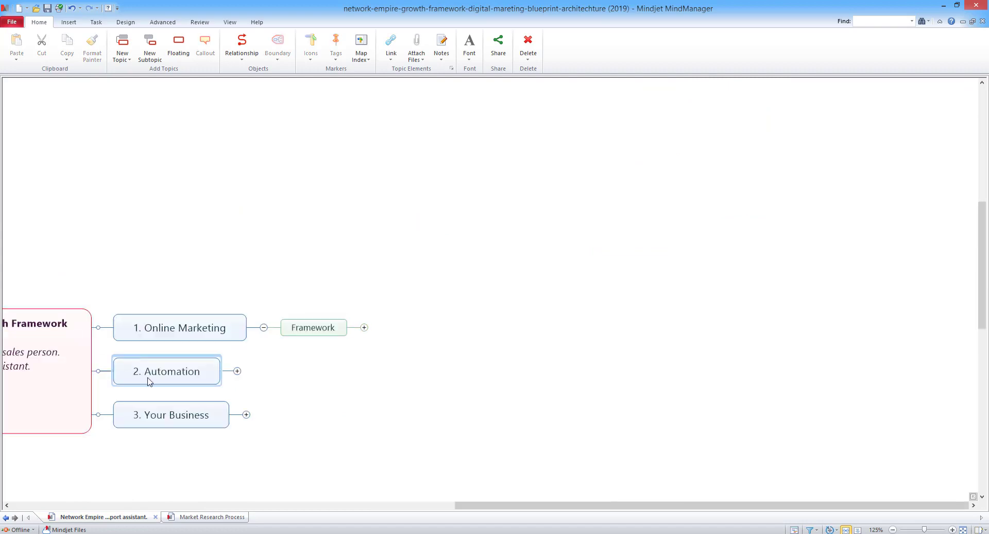
- Expand the Your Business topic to select Surveys under 360suite.google.com, and return to the Market Research Process map
click(247, 415)
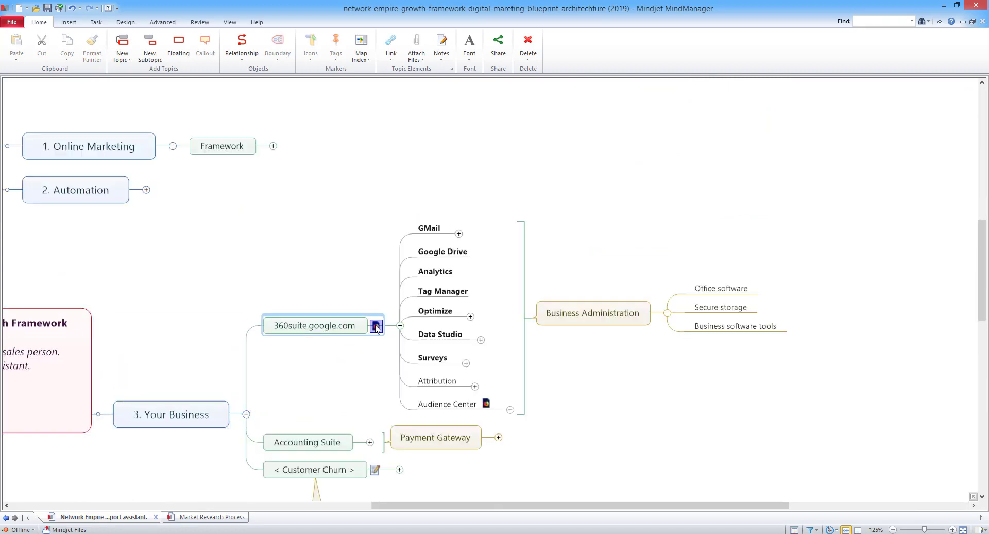
click(439, 357)
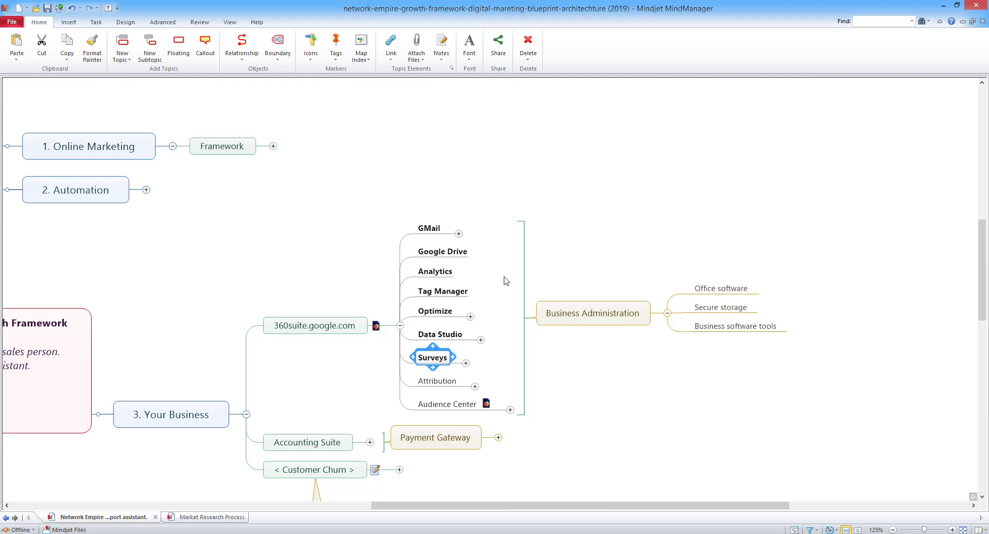
click(944, 8)
click(260, 508)
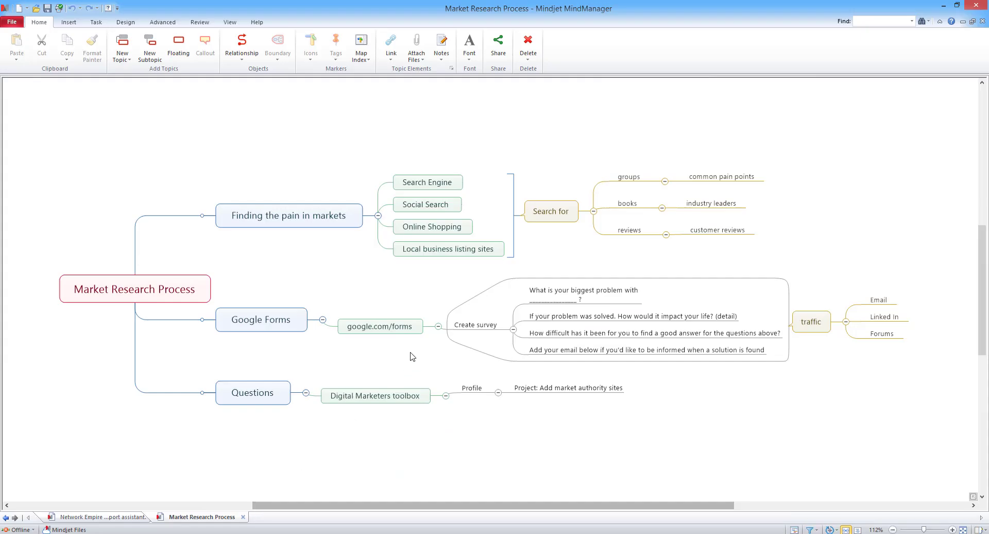